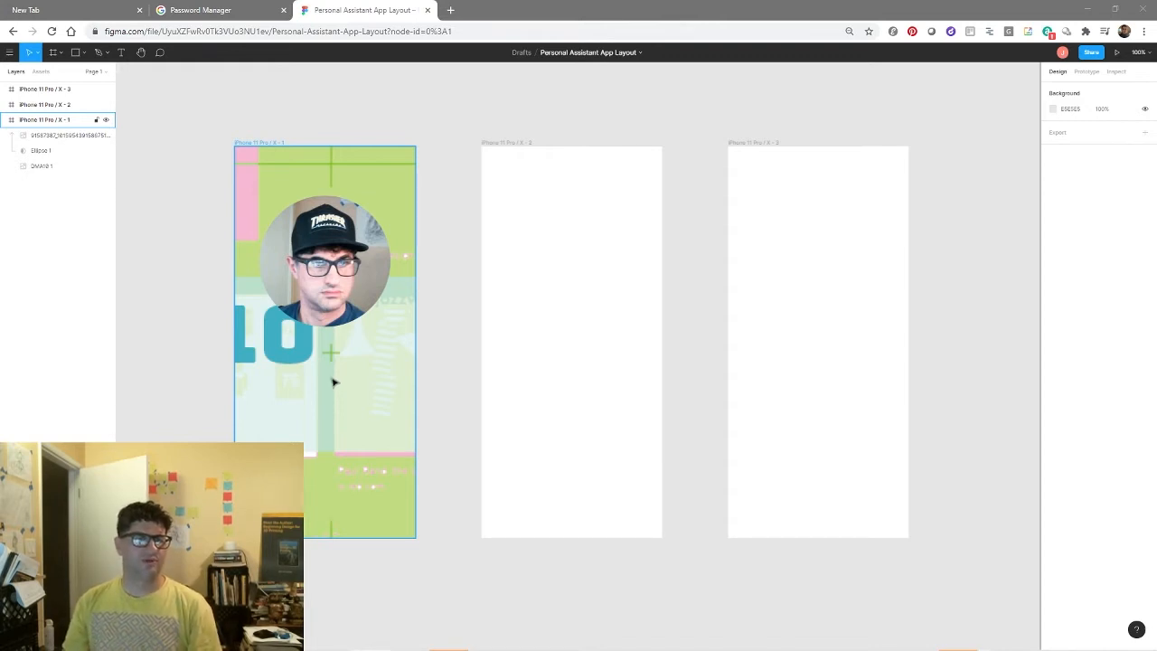
Draw a rectangle about 272 × 73 centred below the profile photo on the first frame, stacking it just above the background image layer
click(181, 212)
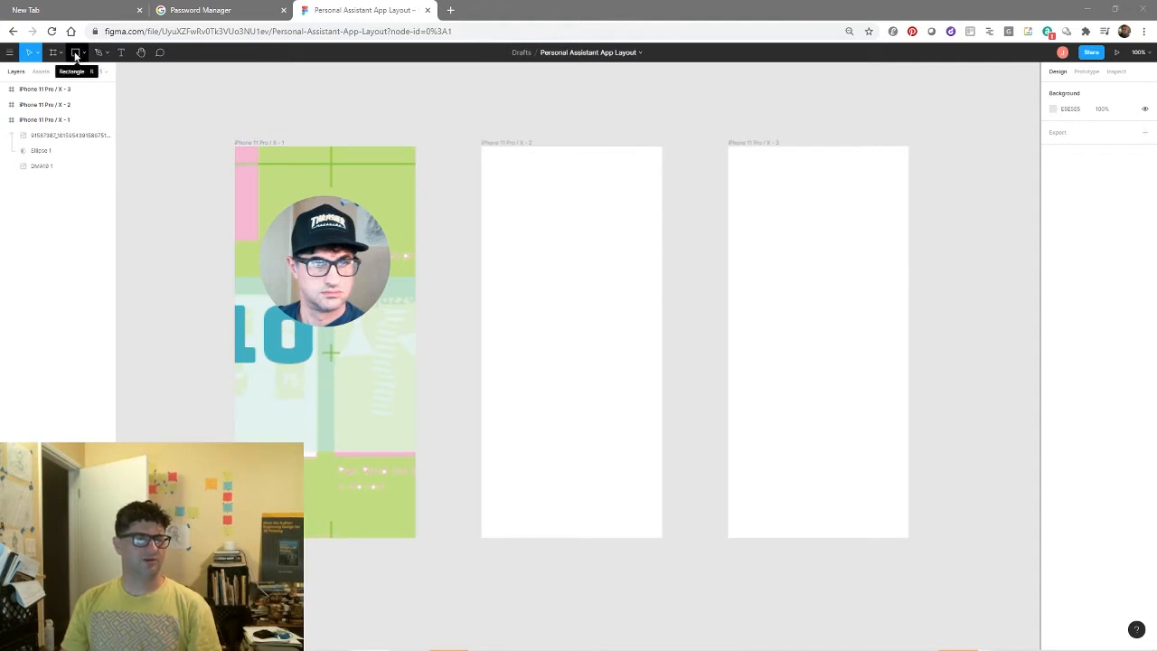
click(84, 53)
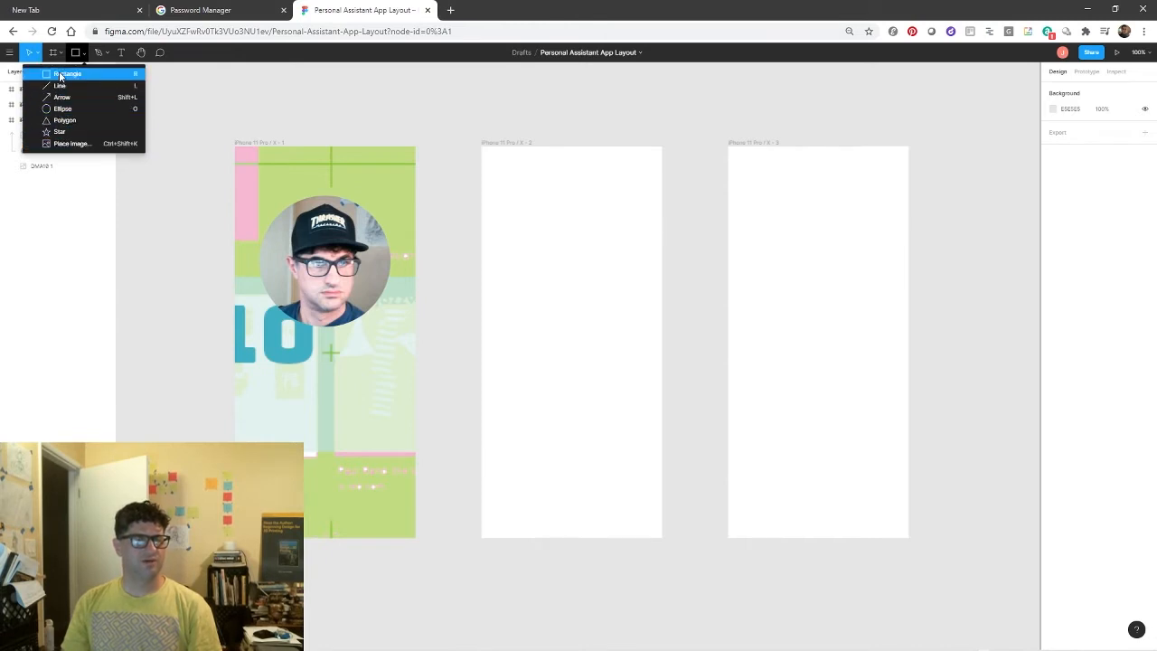
click(61, 74)
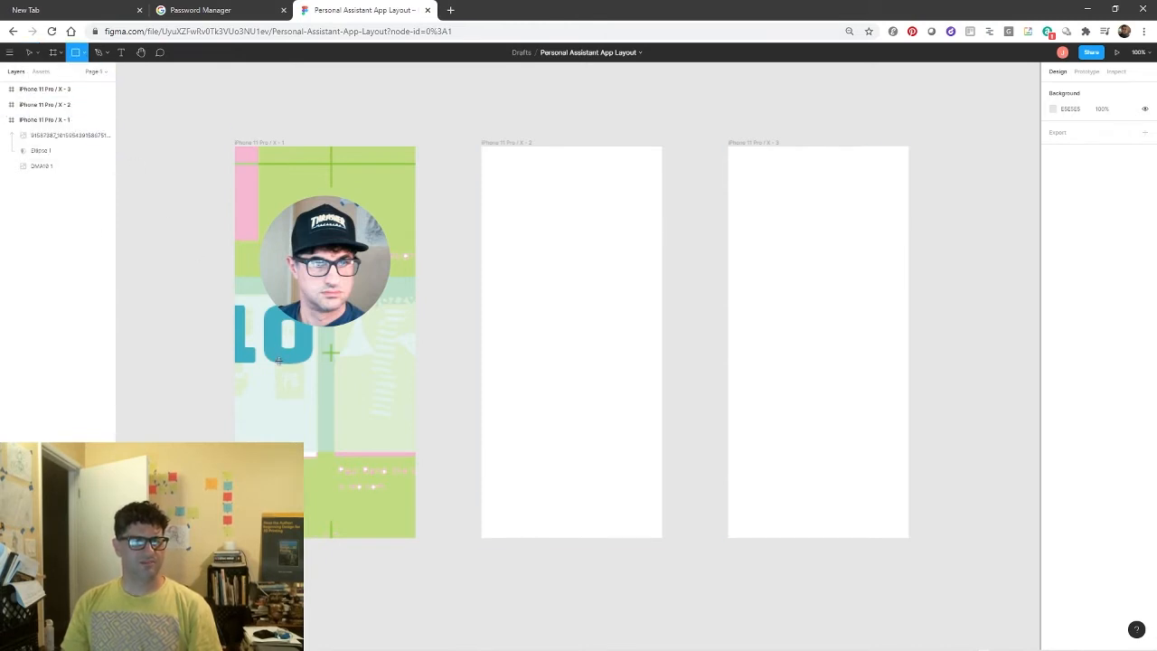
drag(261, 356, 393, 390)
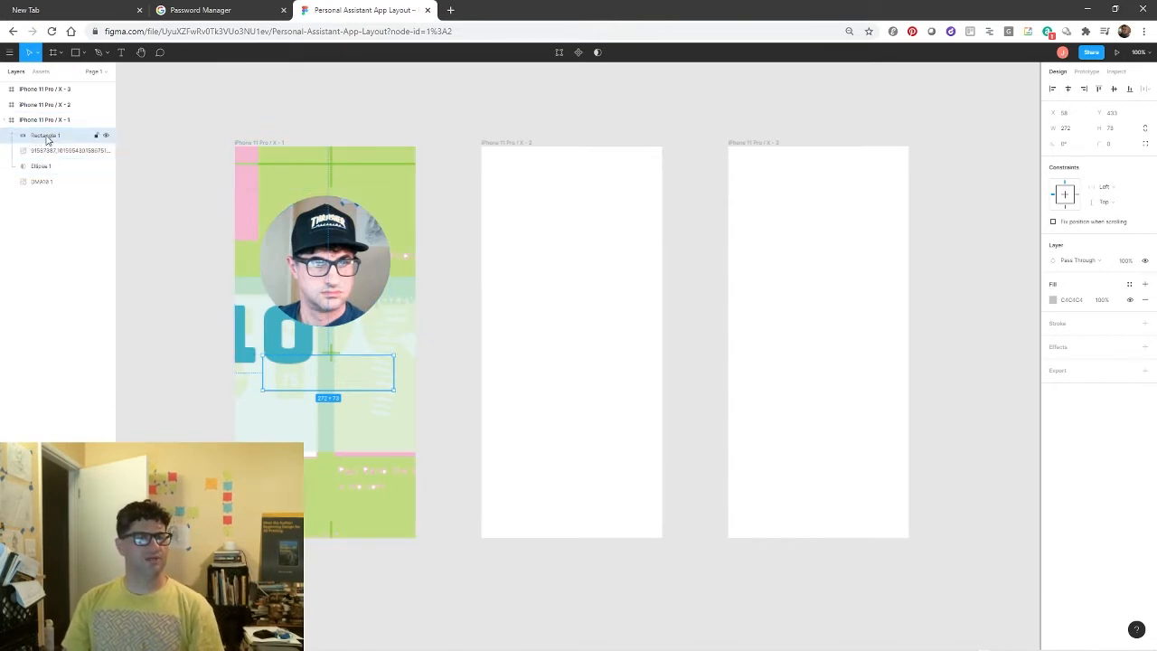
drag(49, 135, 51, 176)
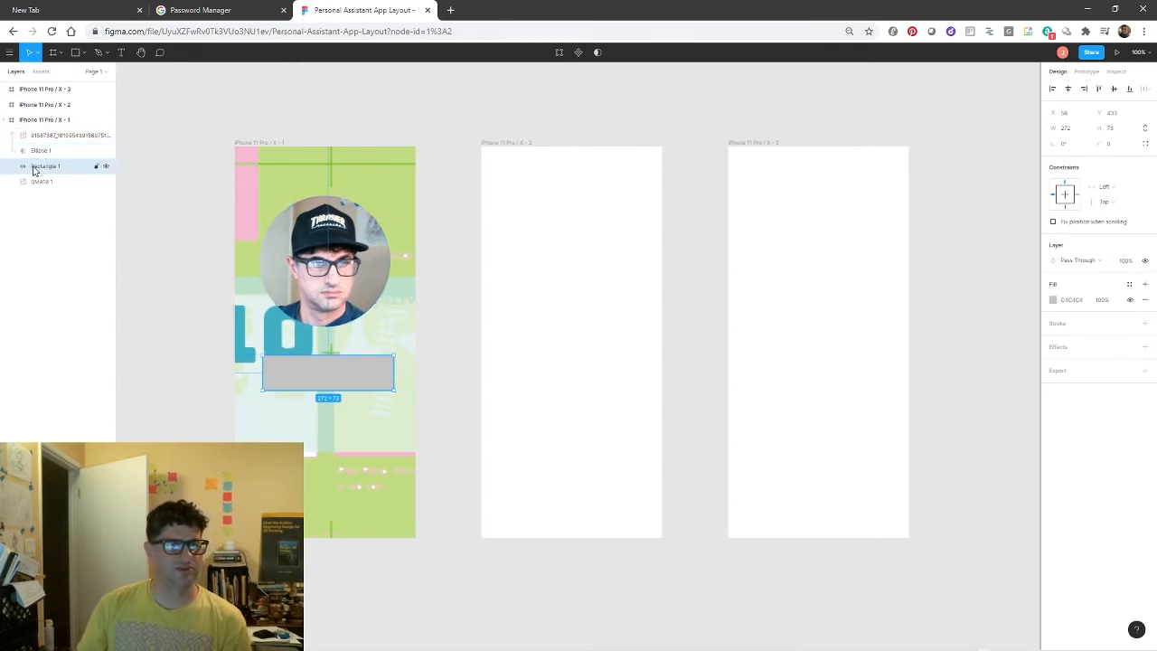
mouse_move(320, 377)
mouse_down()
mouse_move(330, 380)
mouse_move(311, 387)
mouse_move(325, 382)
mouse_up()
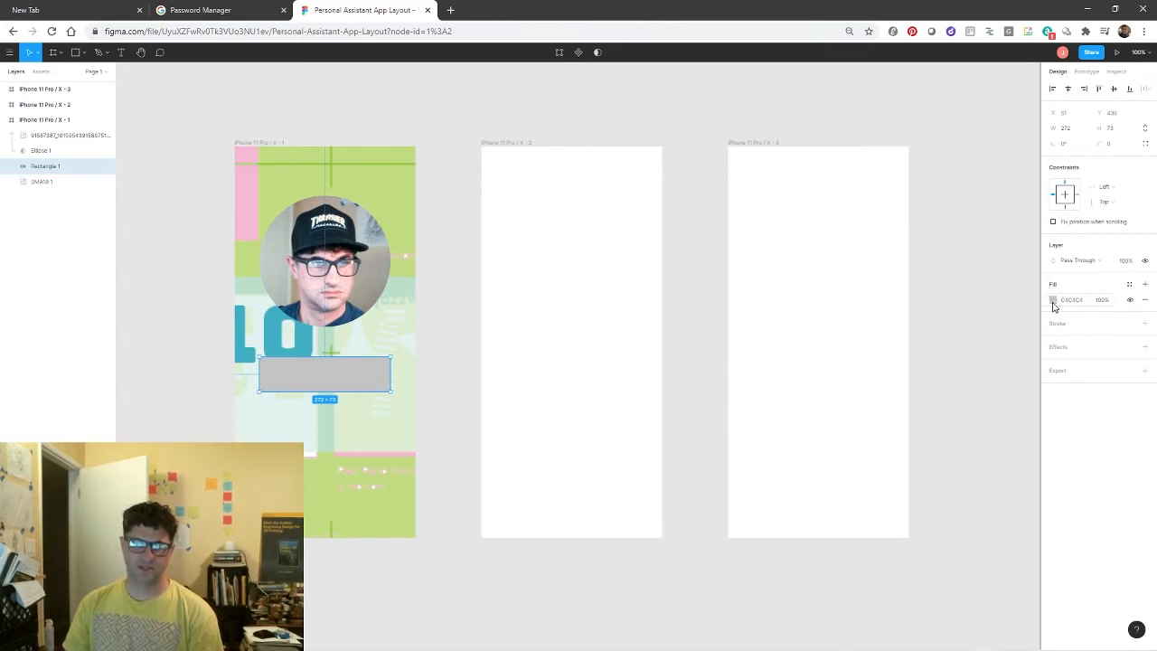
Give the rectangle a white FFFFFF fill and a black inside stroke 3 thick
click(1054, 302)
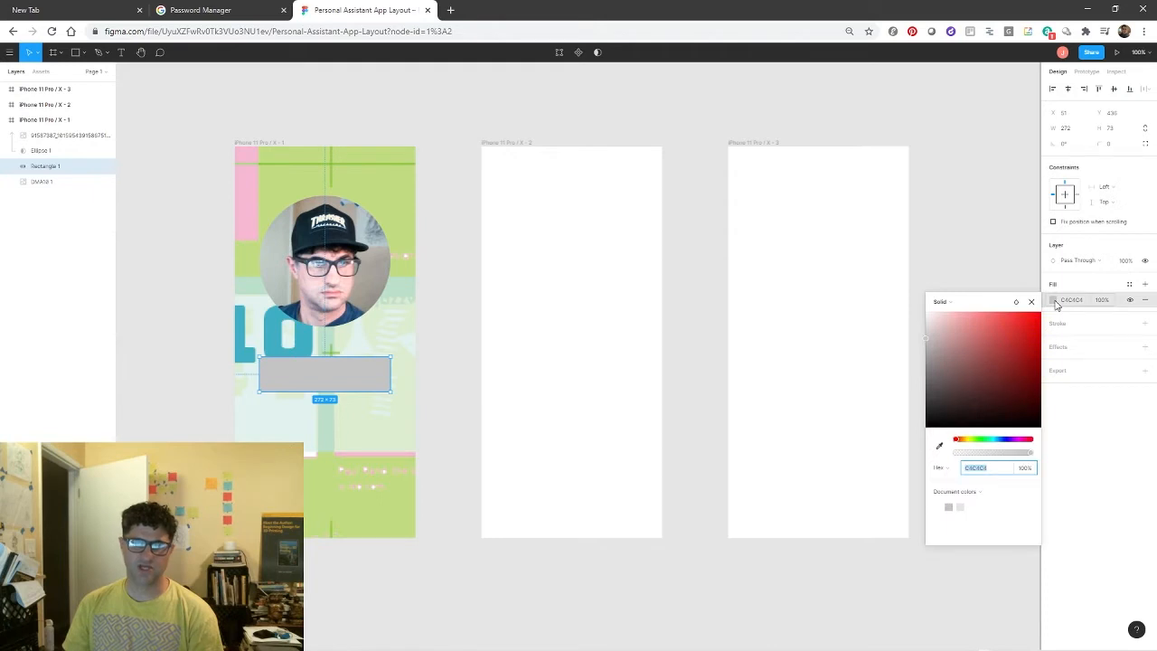
drag(1000, 343, 922, 312)
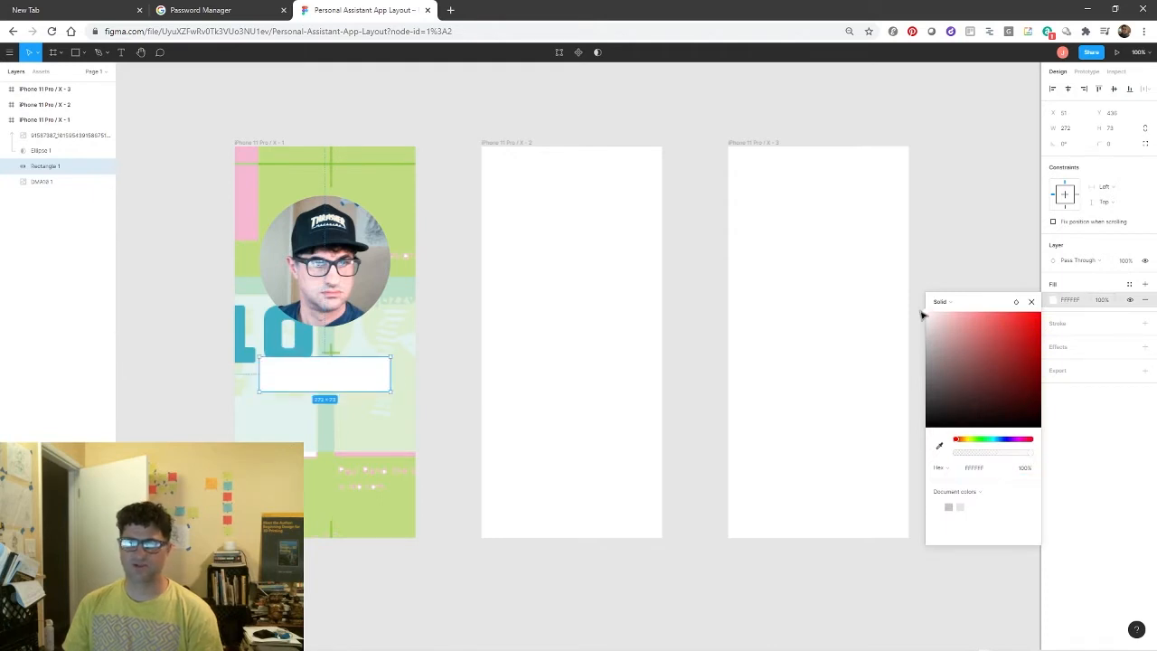
click(1125, 439)
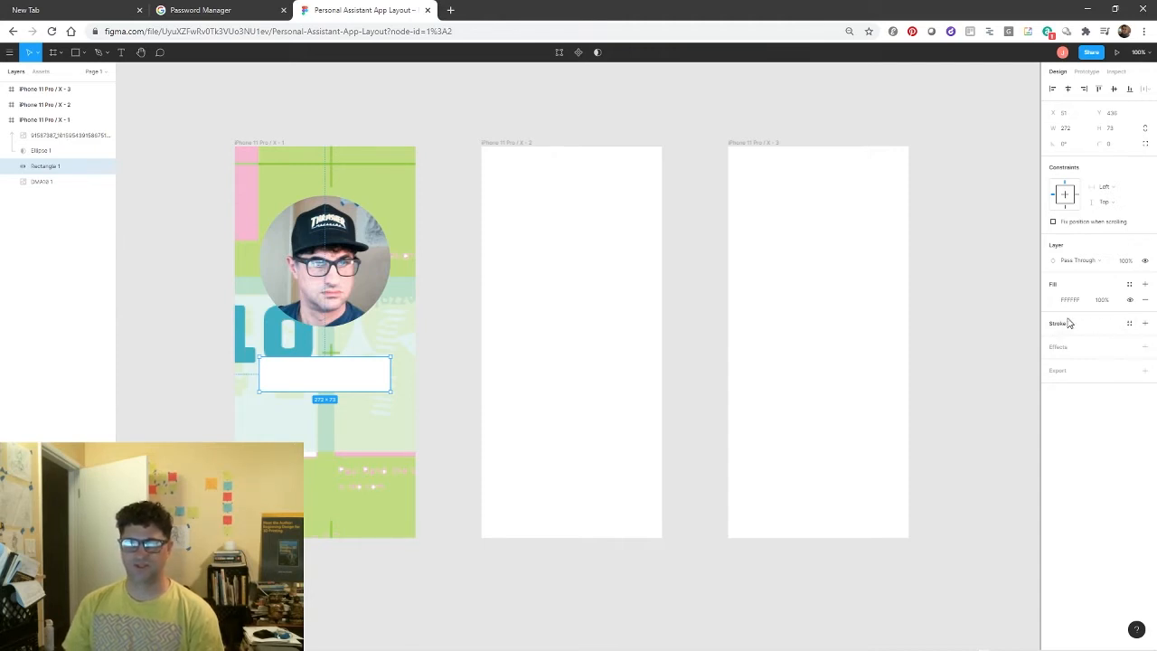
click(1145, 323)
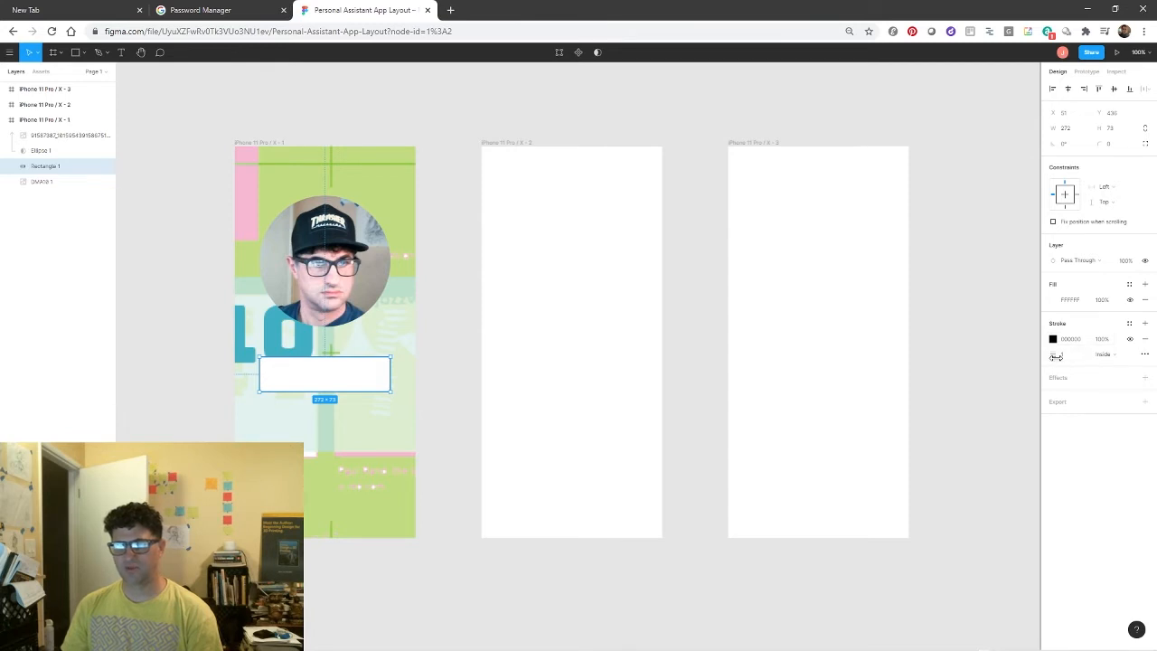
mouse_move(1055, 357)
mouse_down()
mouse_move(1079, 357)
mouse_move(1055, 357)
mouse_up()
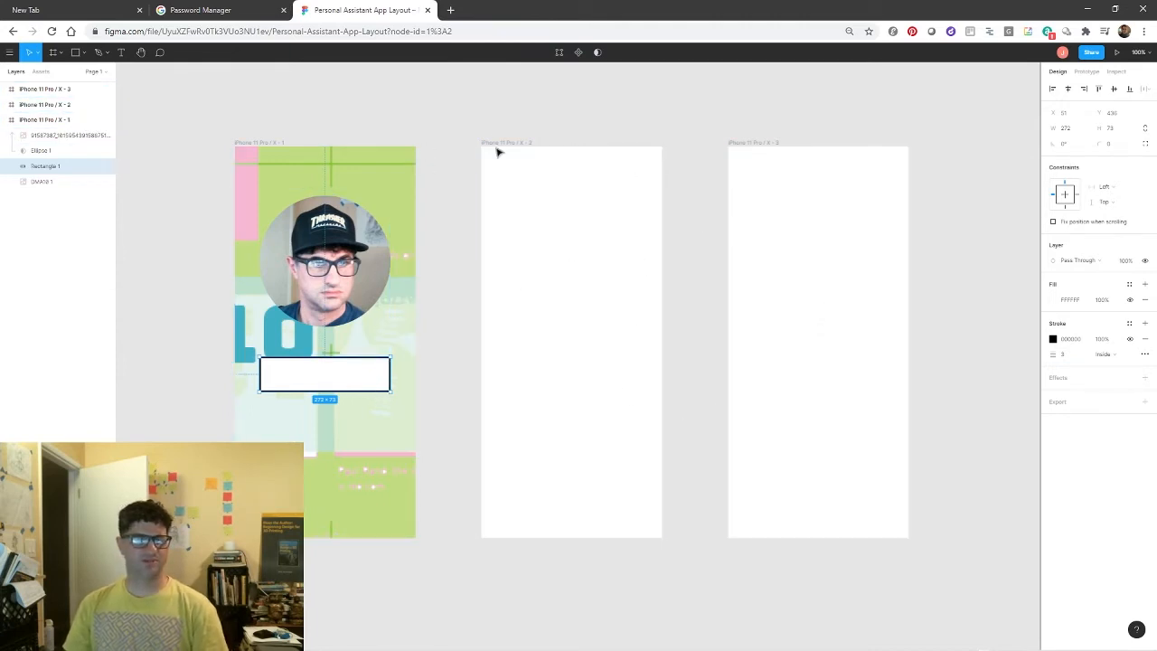
Draw a rectangle about 331 × 67 near the top of the second frame and shift it slightly down to Y 61
click(75, 54)
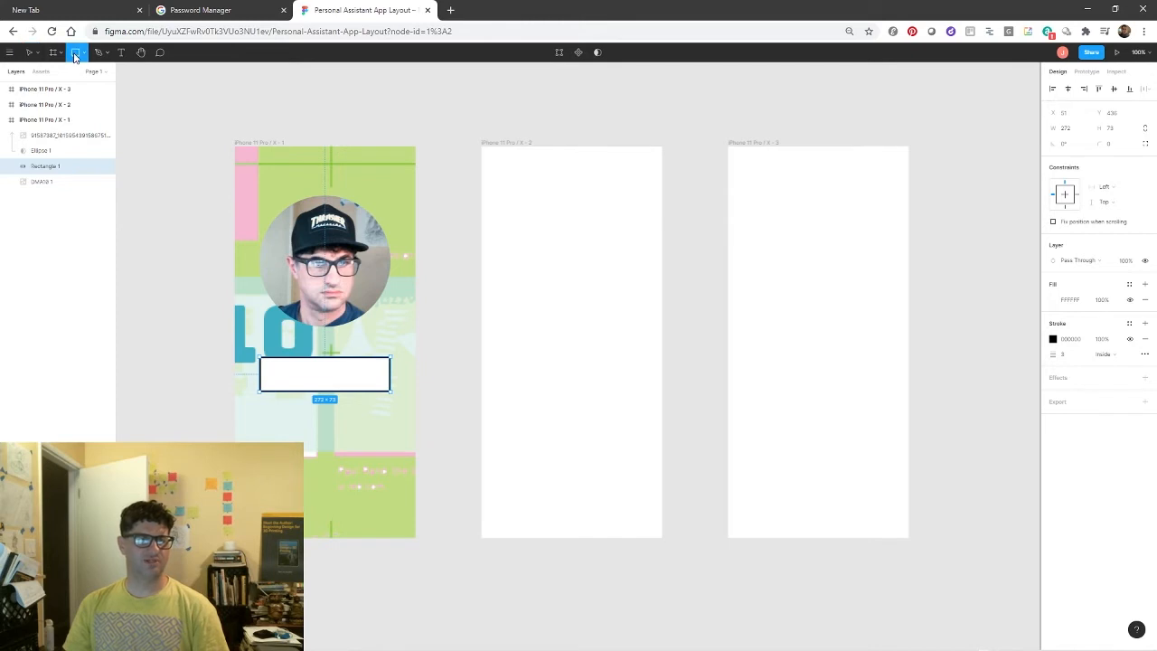
mouse_move(491, 161)
mouse_down()
mouse_move(606, 196)
mouse_move(650, 196)
mouse_up()
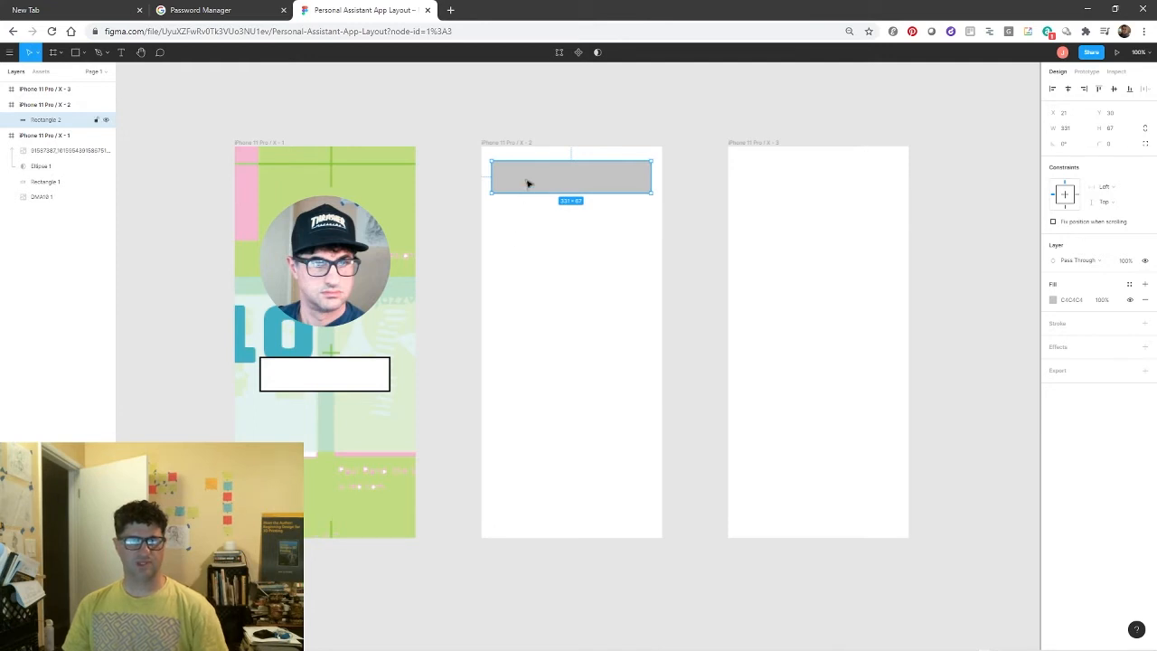
drag(527, 184, 527, 199)
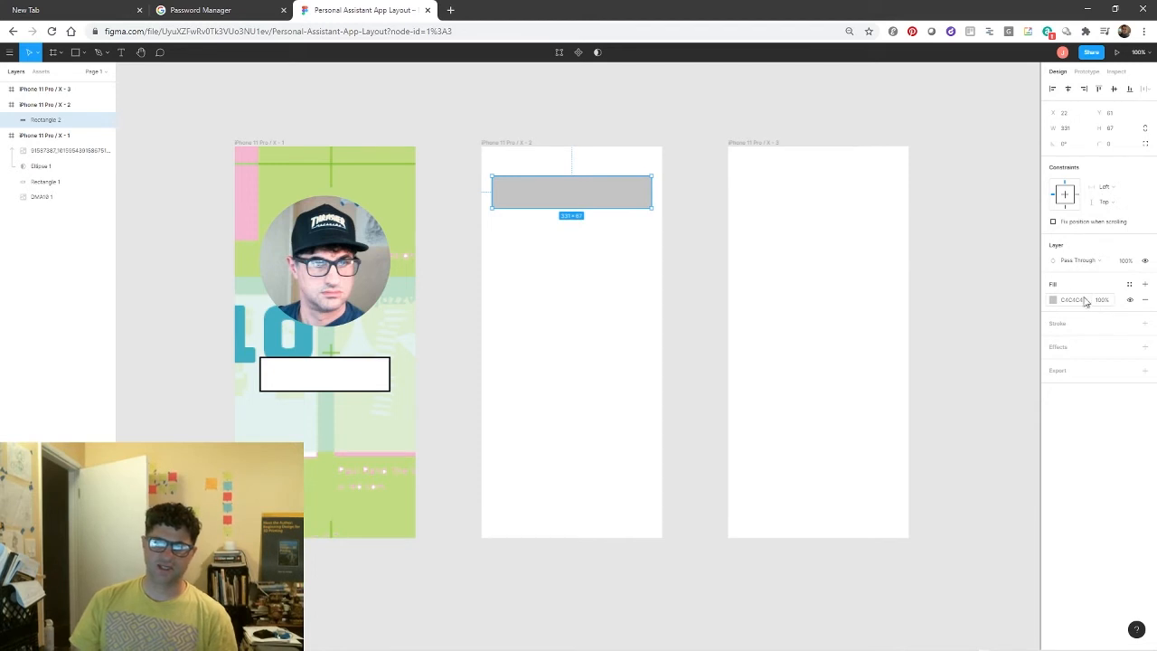
Copy the properties of the first frame's outlined rectangle and paste them onto the second frame's grey rectangle
click(328, 378)
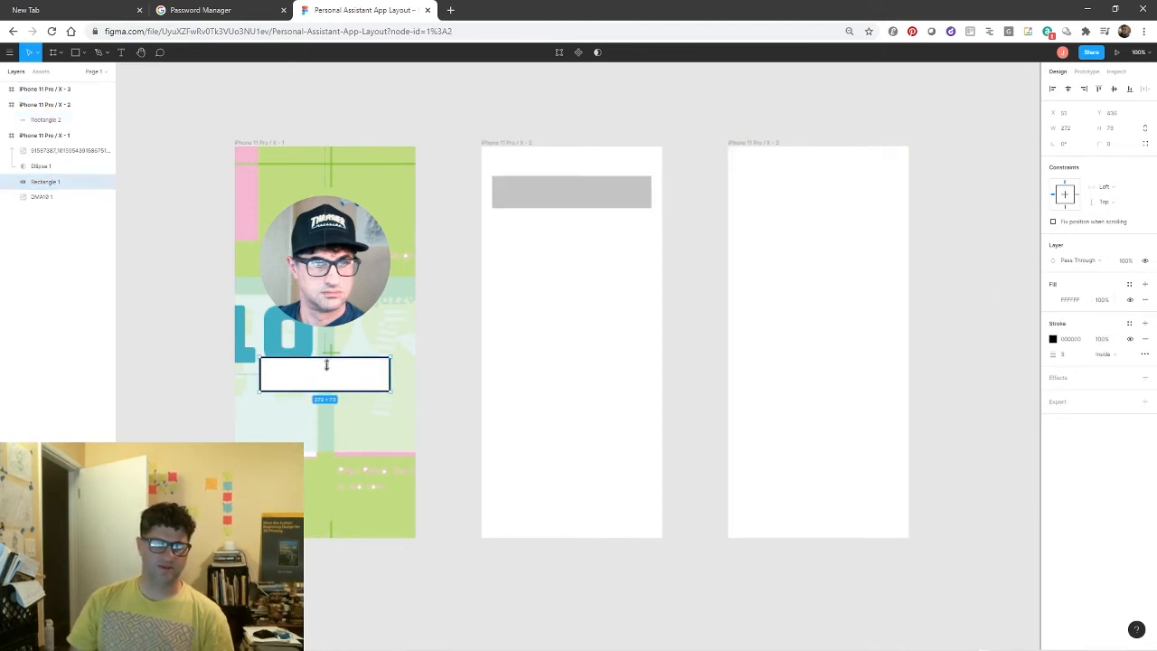
right_click(338, 366)
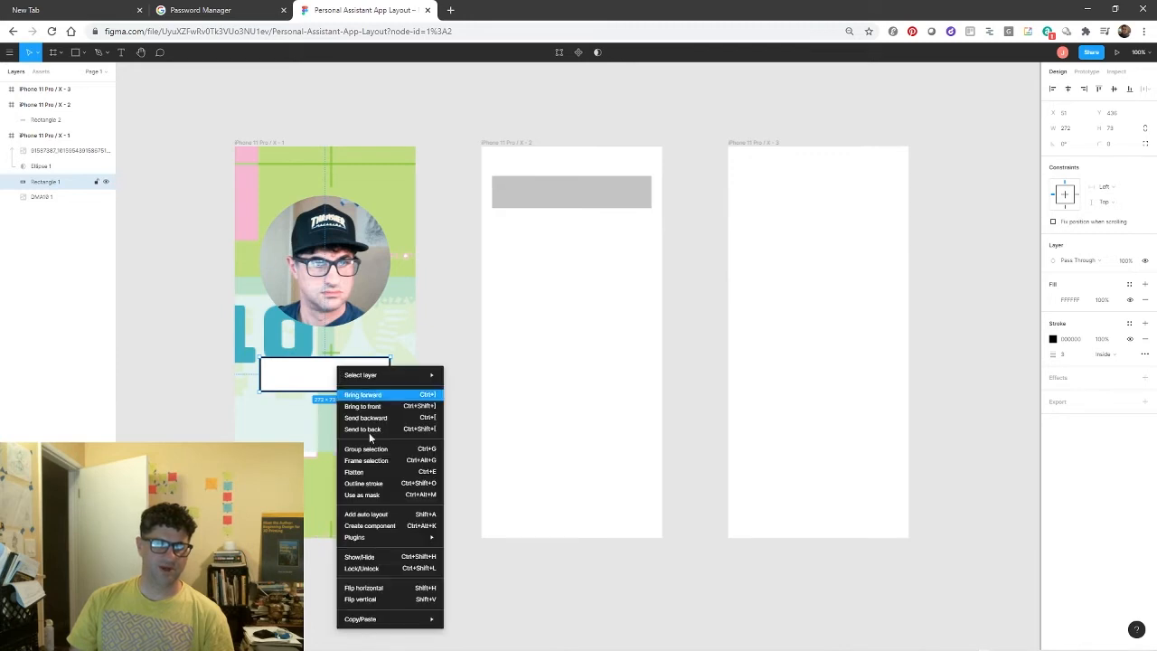
mouse_move(391, 621)
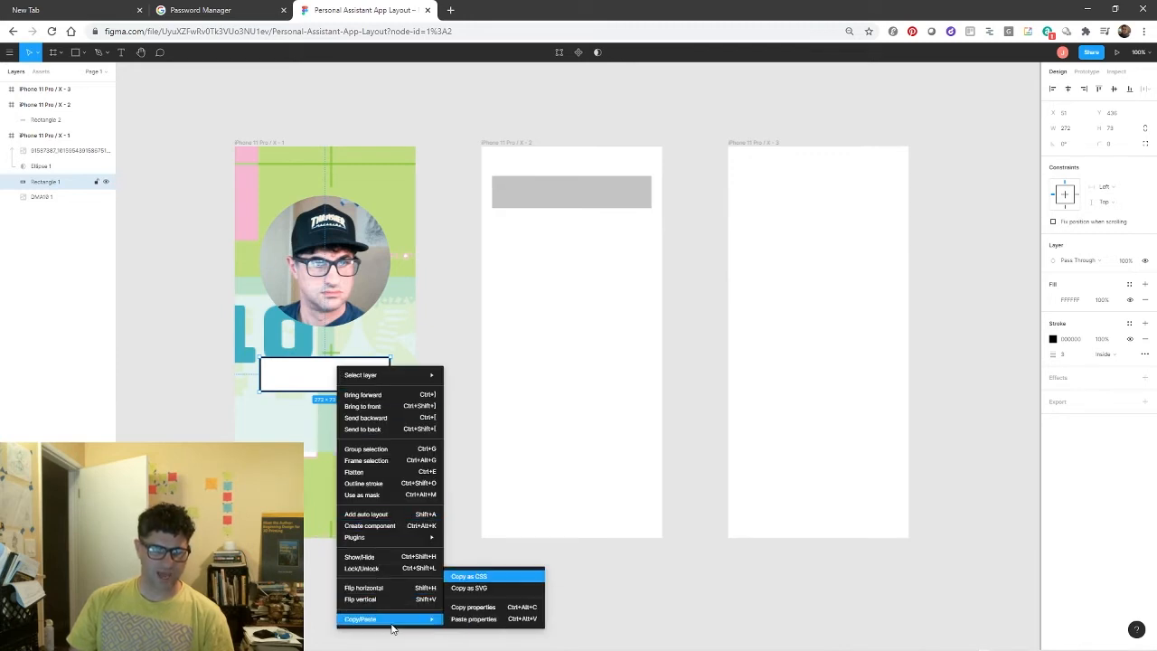
click(479, 611)
click(545, 186)
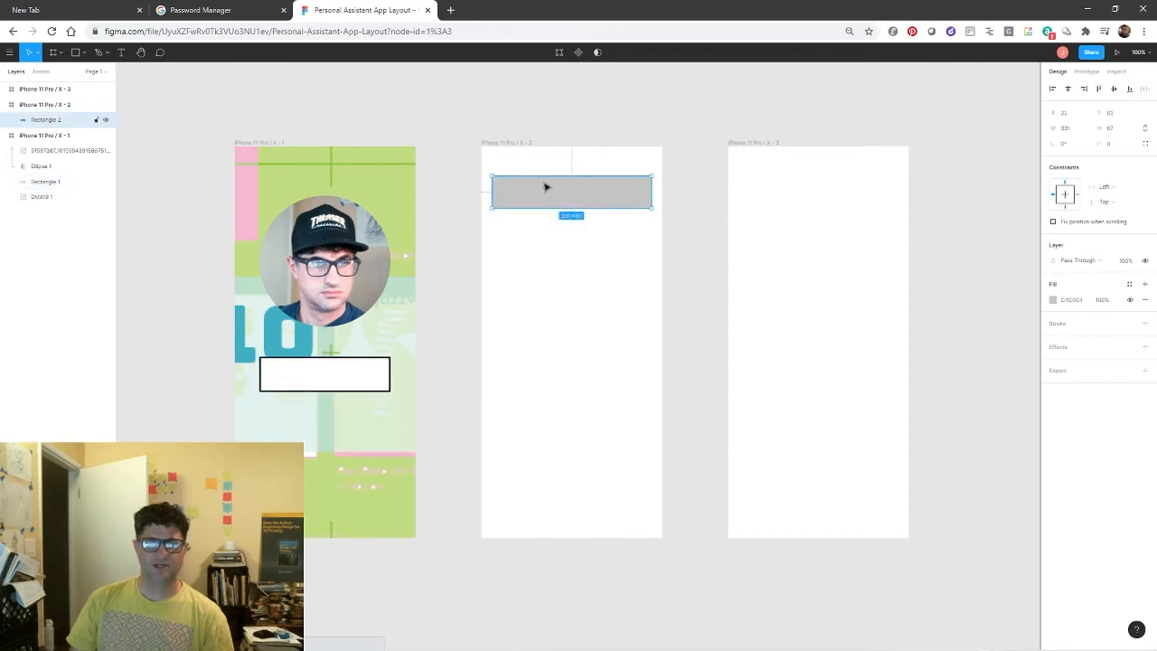
right_click(545, 186)
mouse_move(570, 431)
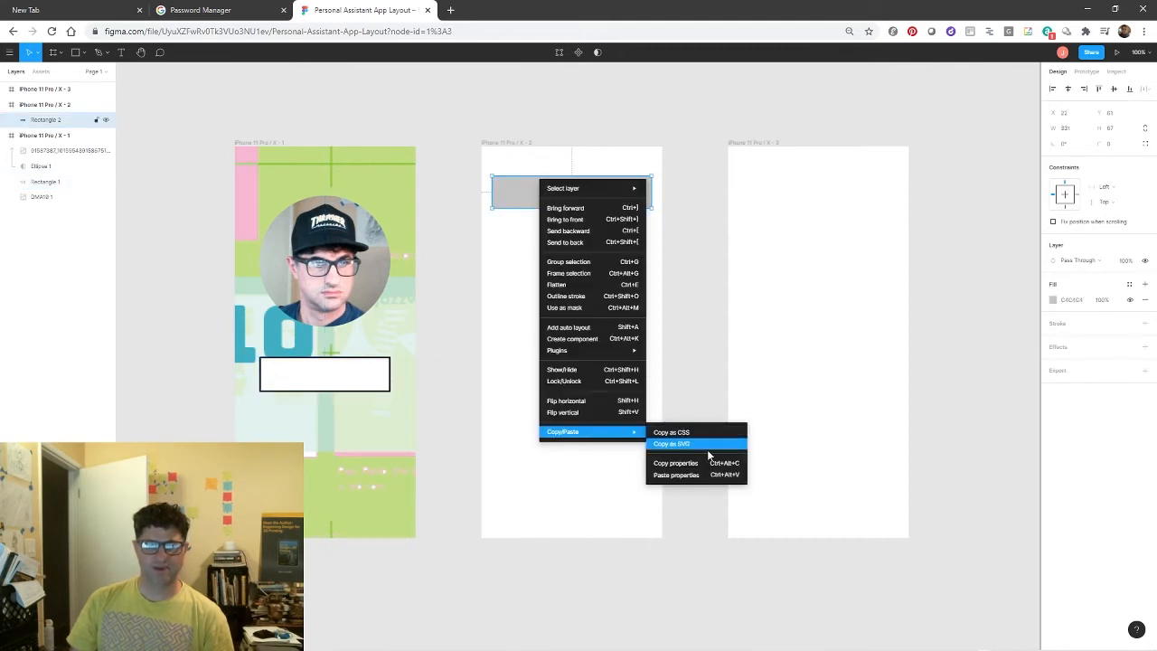
click(696, 474)
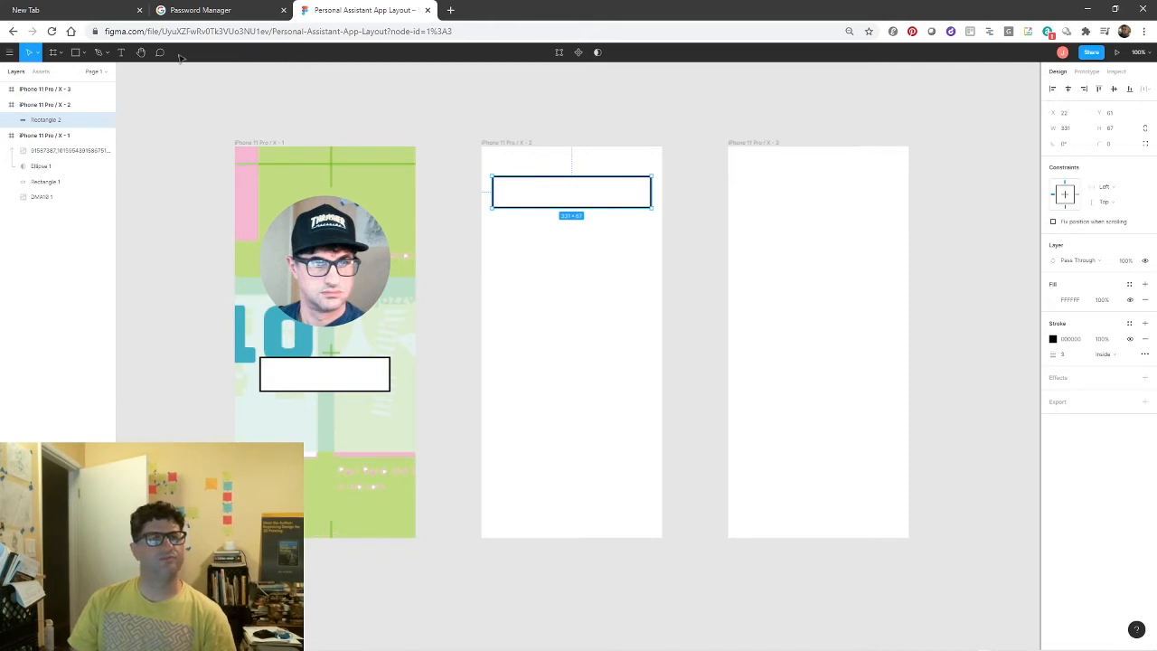
click(86, 53)
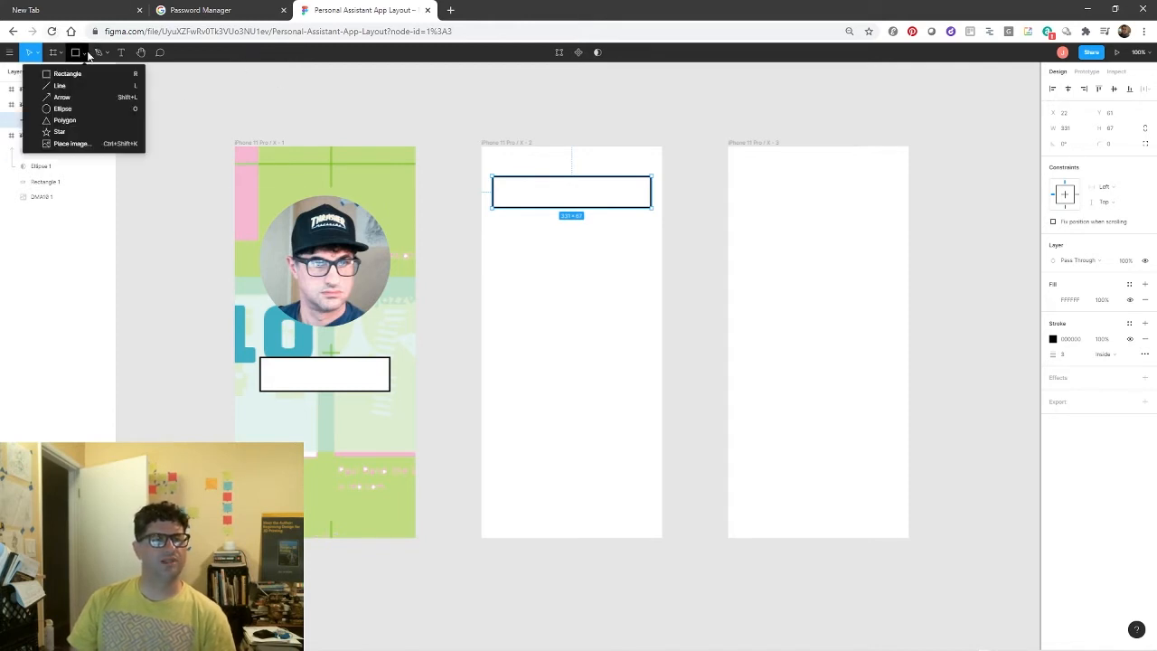
click(61, 109)
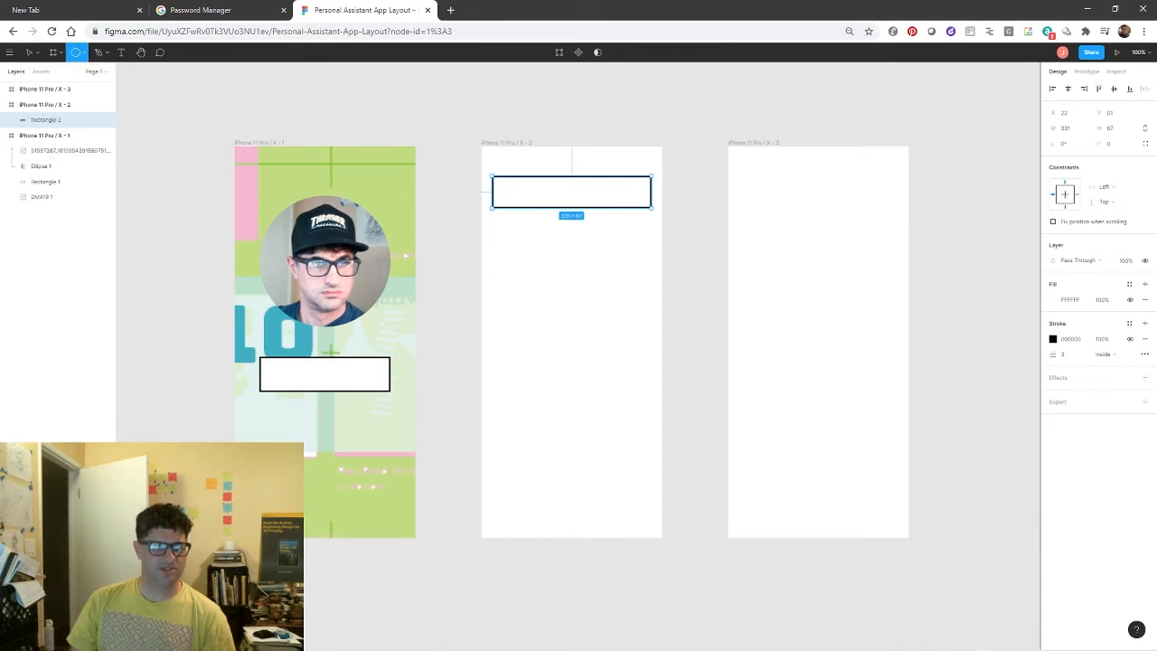
drag(244, 473, 271, 499)
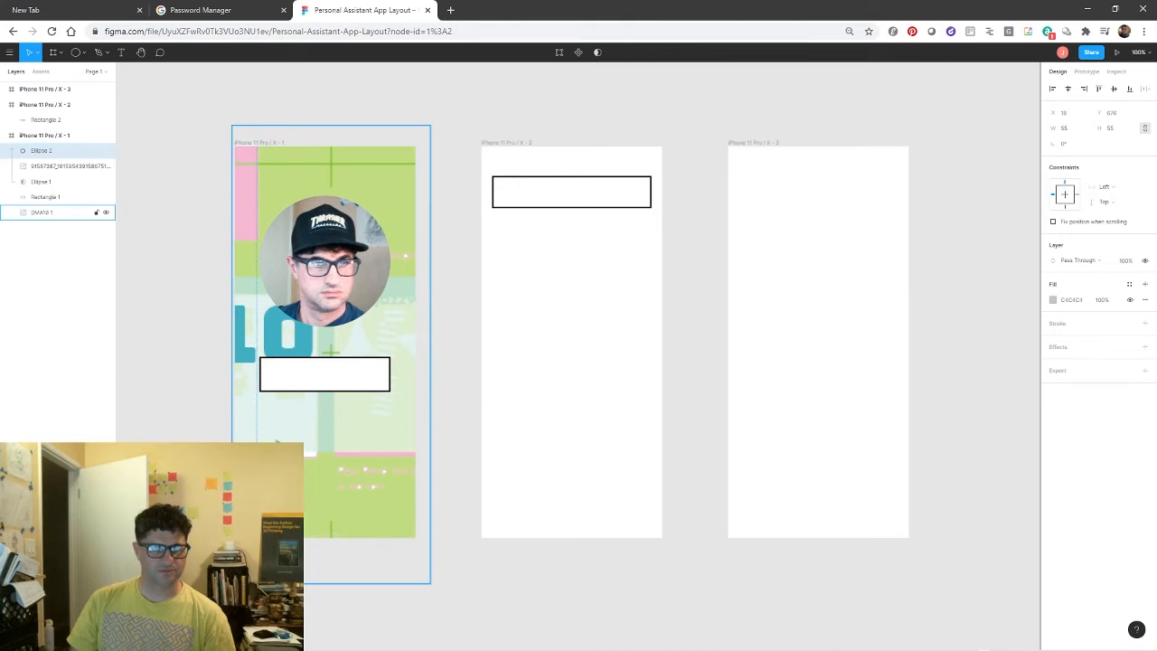
key(ctrl+z)
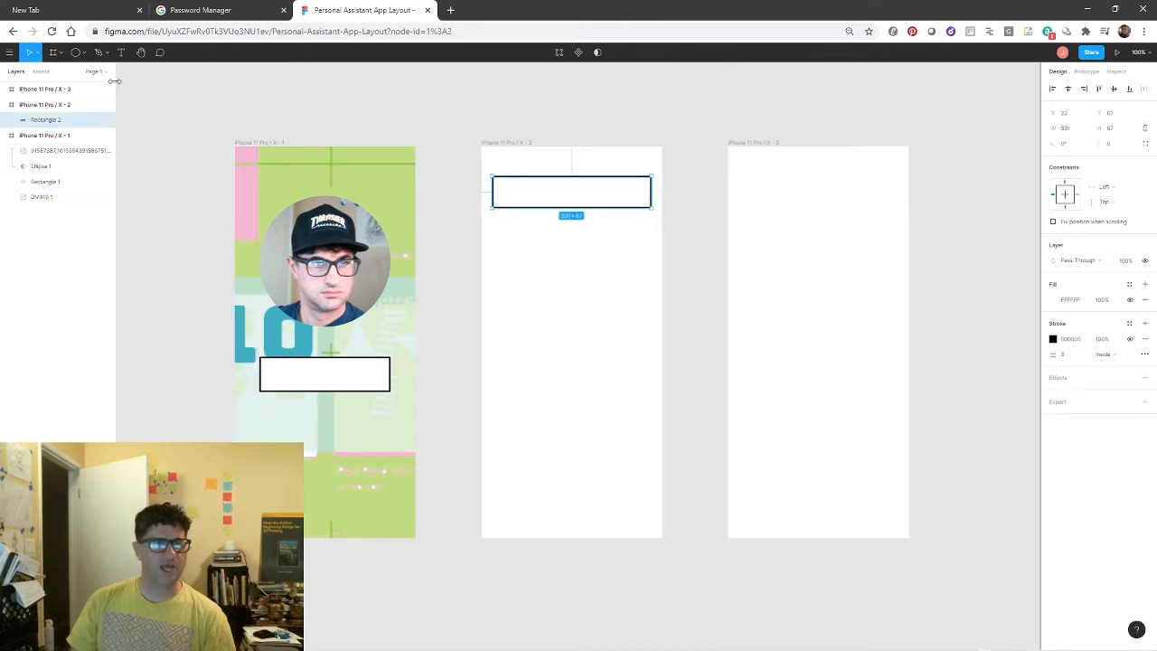
Draw a circle about 57 × 57 below the first frame's rectangle and duplicate it into a horizontal row of four
click(84, 53)
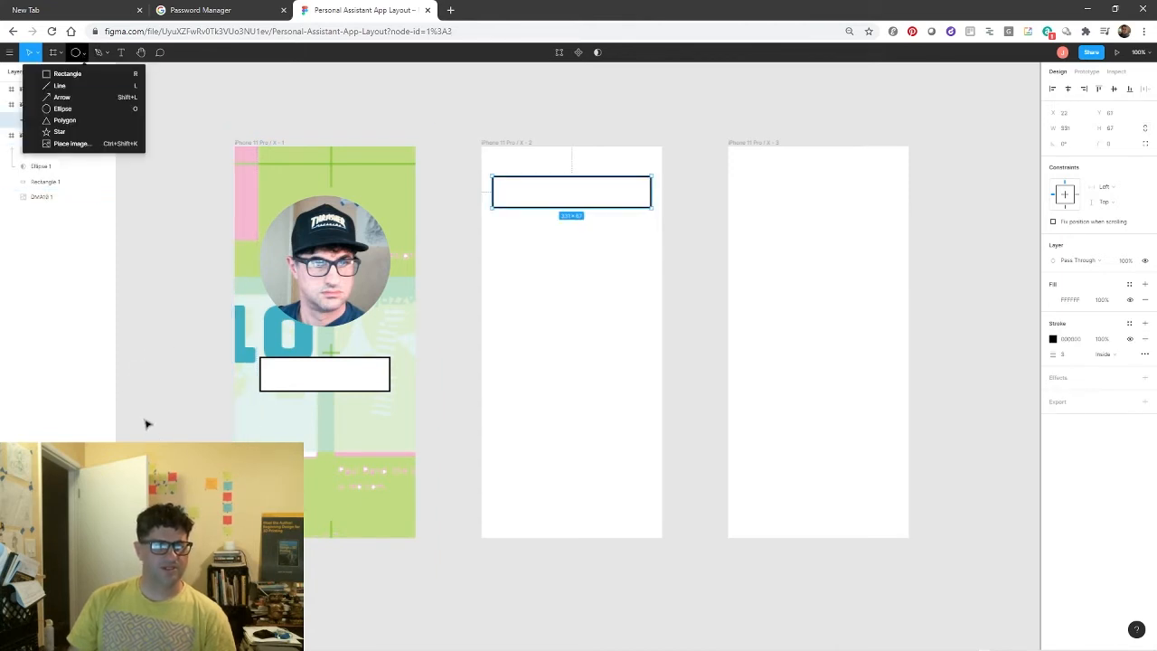
click(62, 108)
drag(144, 414, 261, 463)
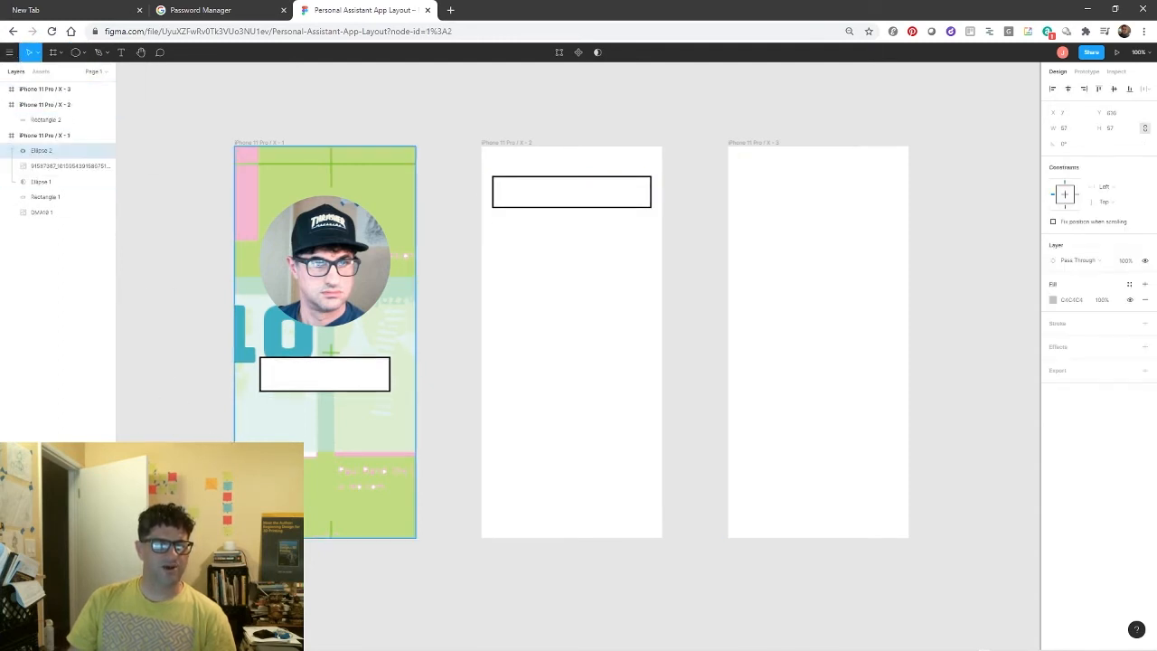
drag(176, 501, 213, 414)
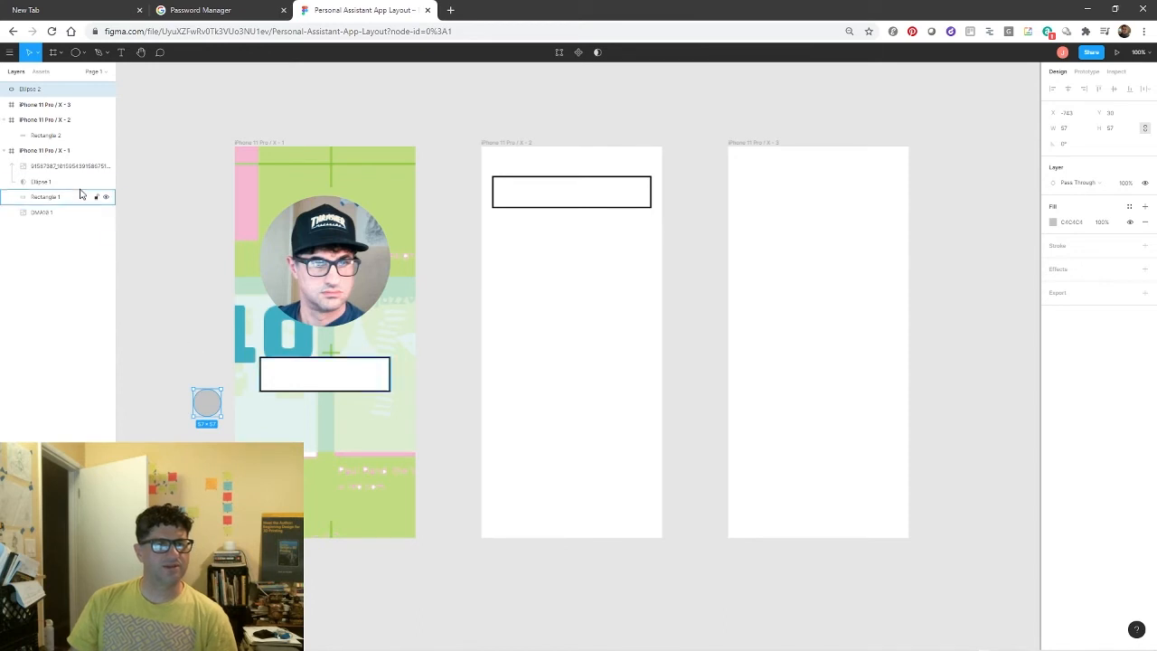
drag(206, 403, 231, 432)
drag(231, 433, 232, 437)
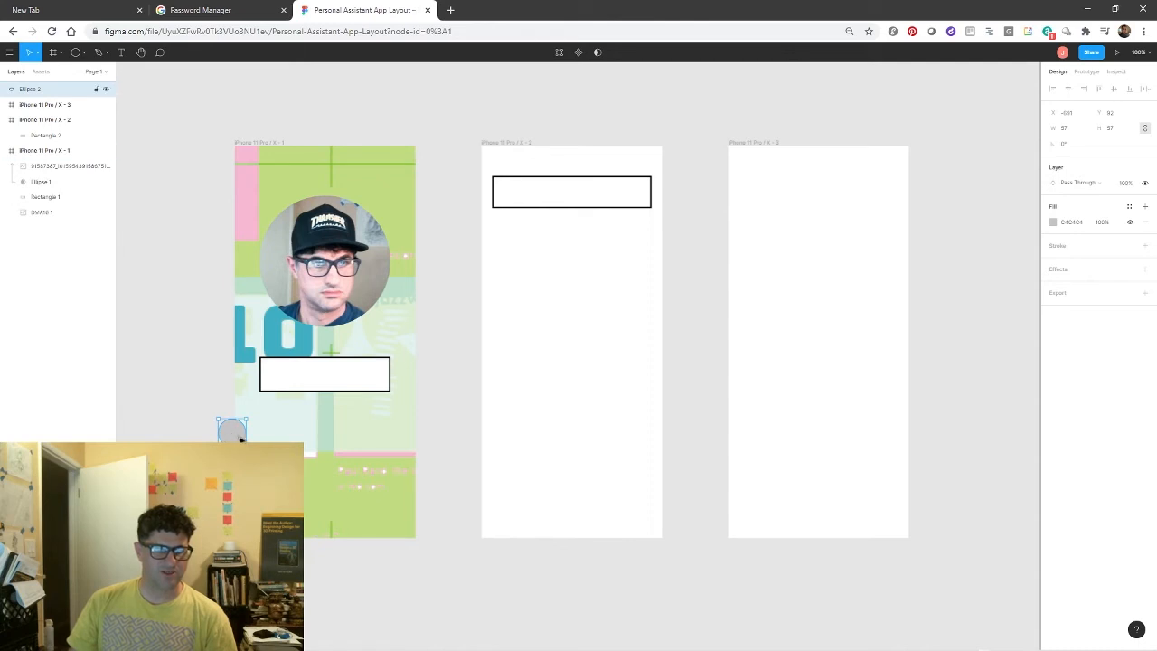
drag(240, 439, 281, 457)
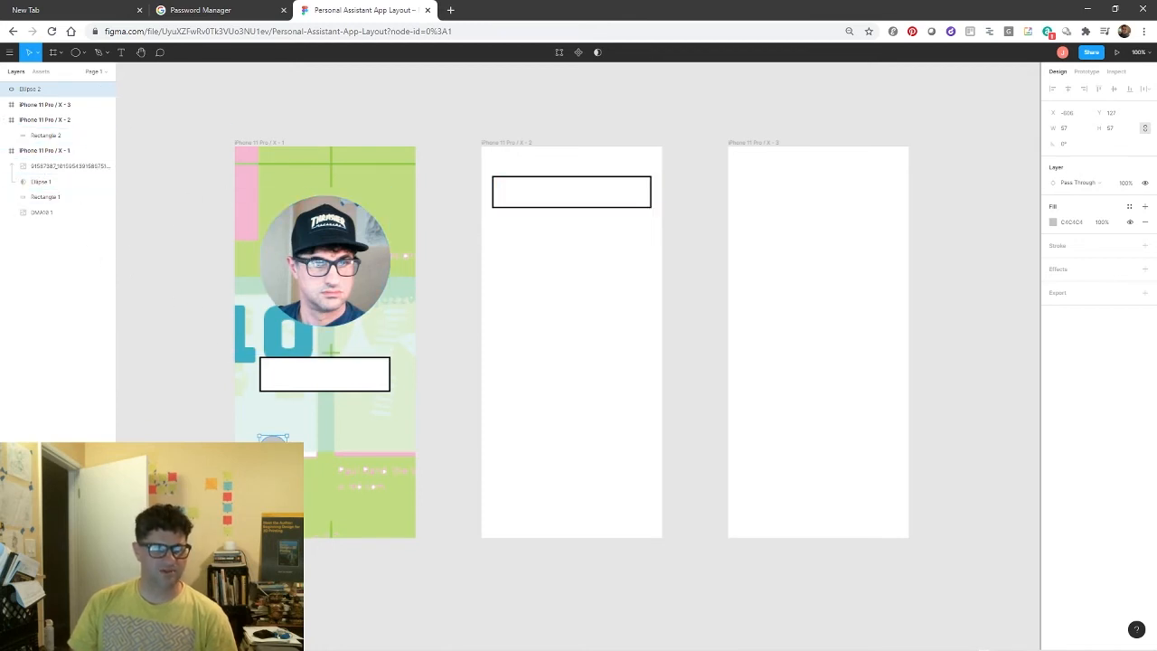
mouse_move(272, 448)
mouse_down()
mouse_move(204, 438)
mouse_move(287, 439)
mouse_move(192, 435)
mouse_move(234, 447)
mouse_move(253, 434)
mouse_move(281, 438)
mouse_up()
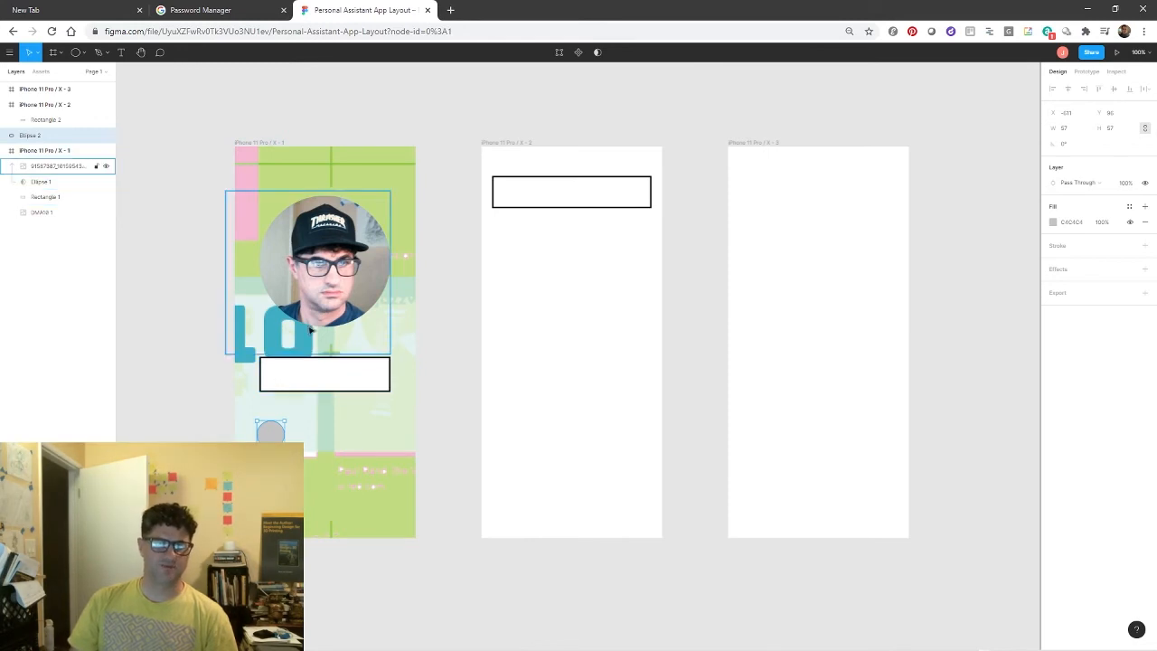
drag(271, 436, 394, 443)
Select all four grey circles on the first frame and tidy up their spacing into an even row
click(271, 436)
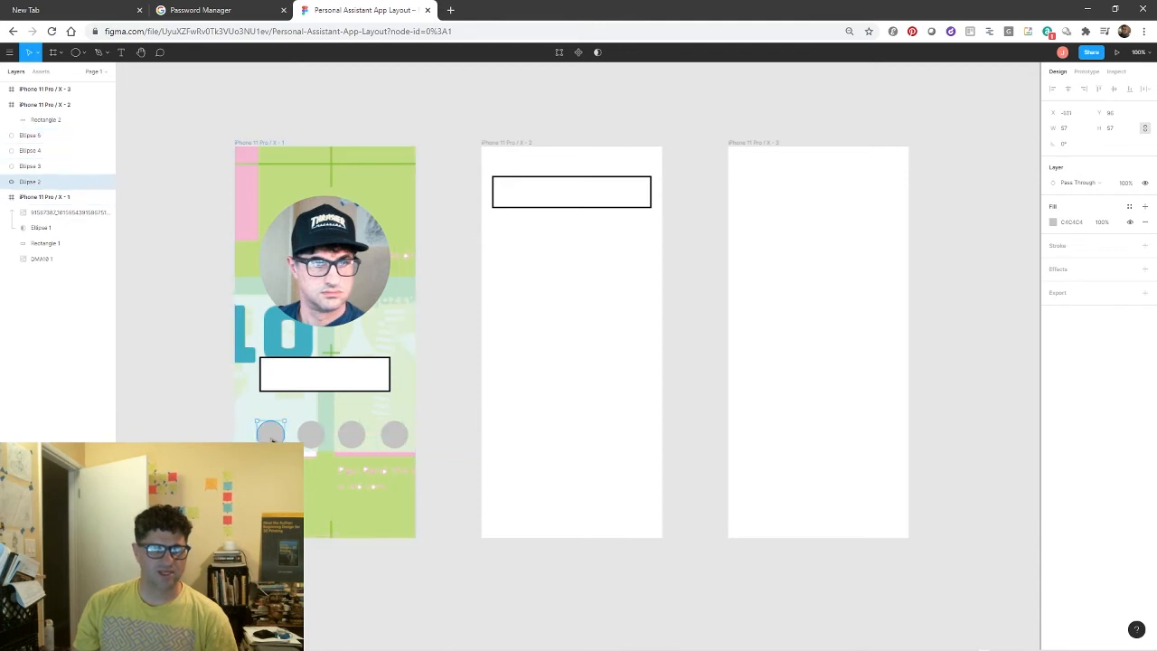
shift+click(310, 437)
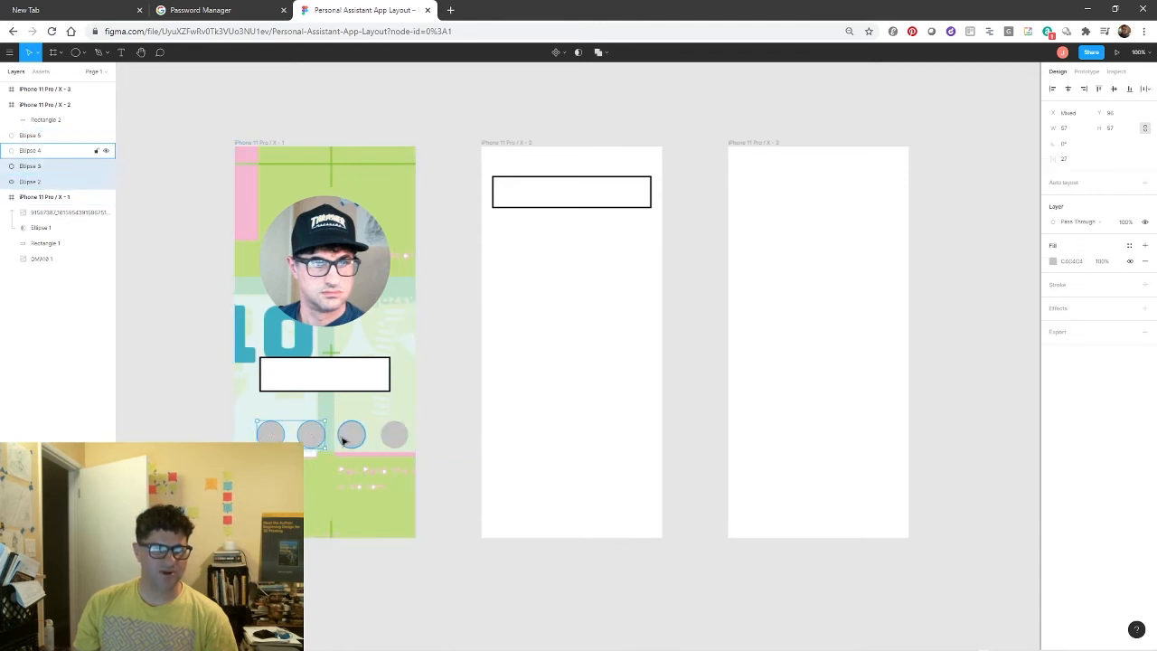
shift+click(352, 438)
shift+click(390, 439)
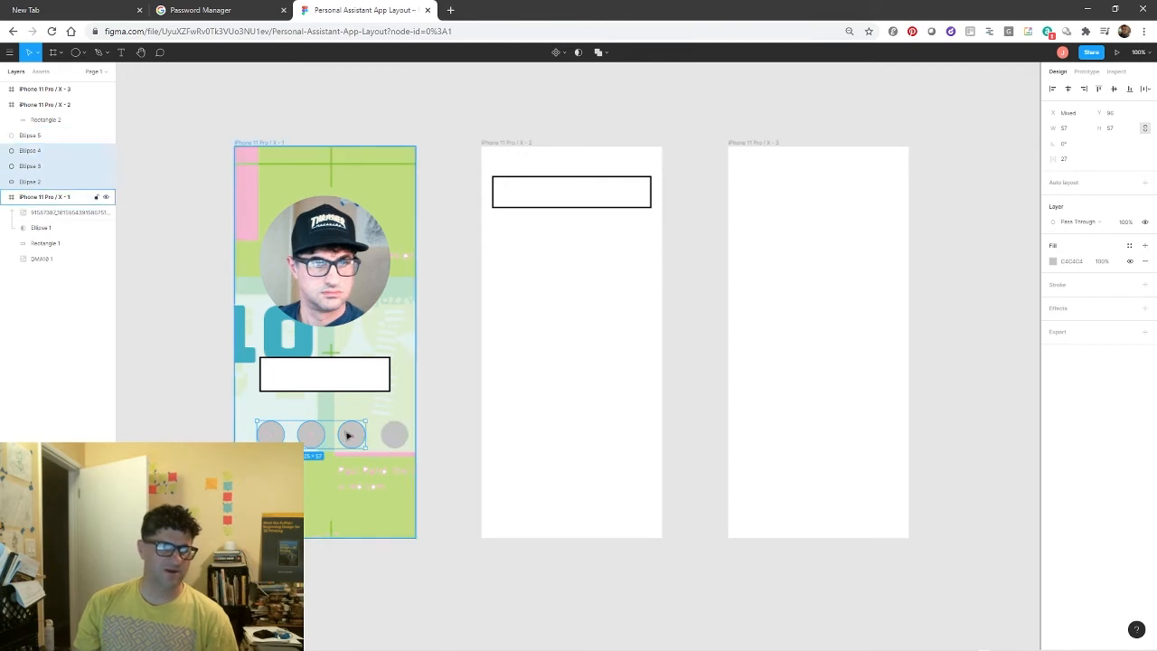
shift+click(394, 437)
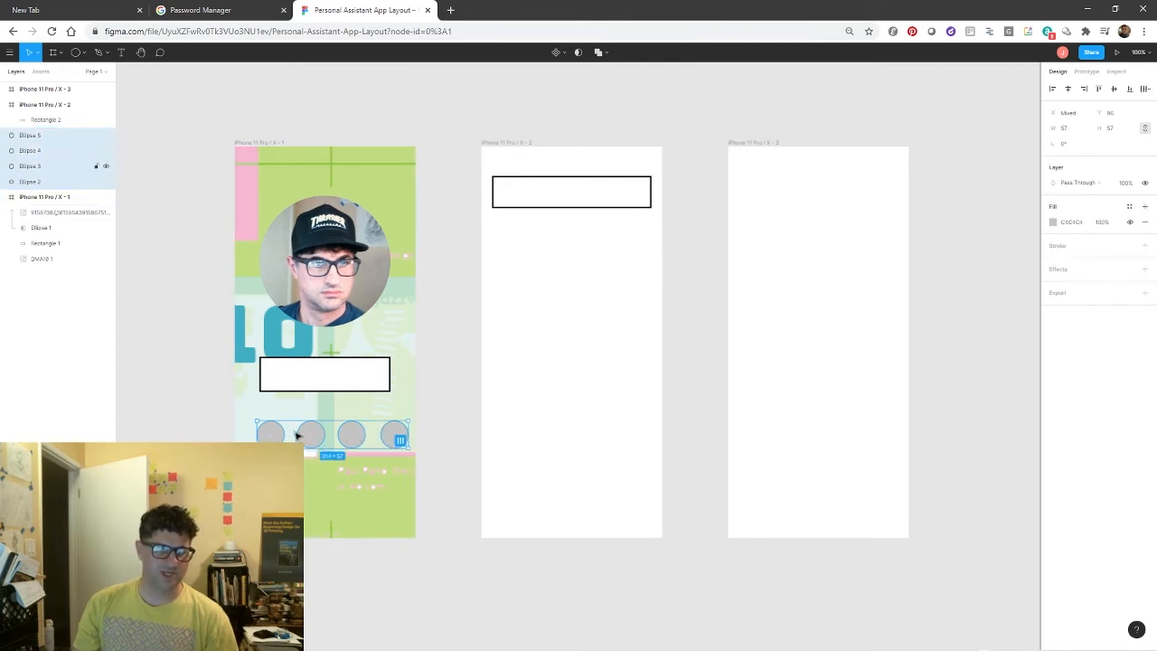
click(11, 54)
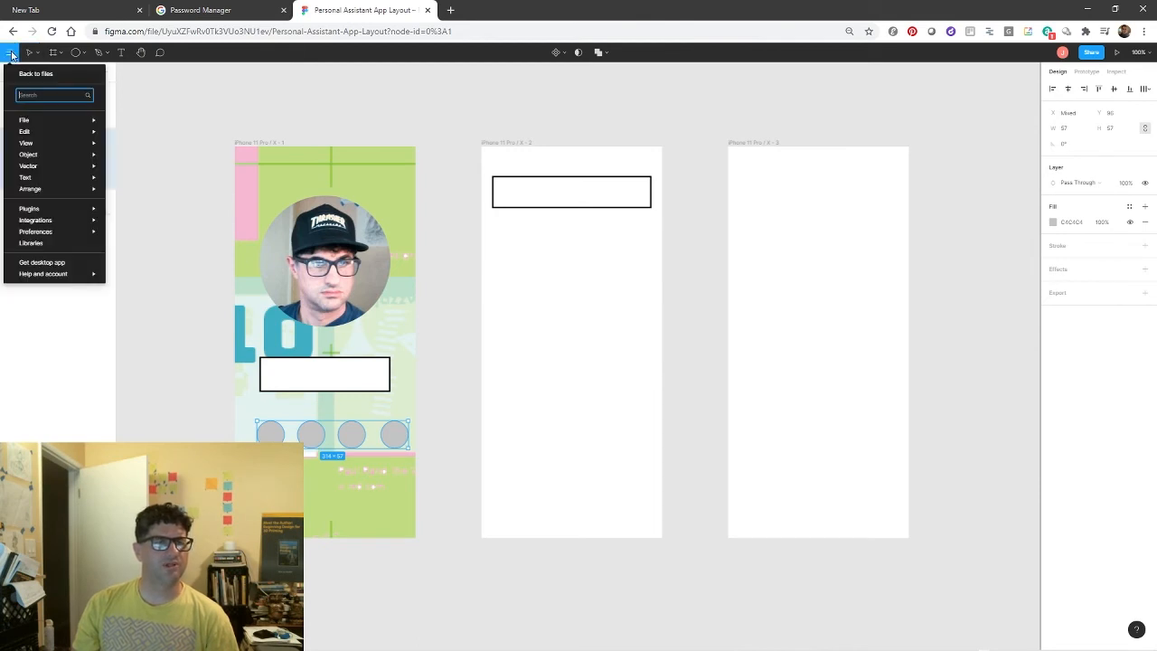
mouse_move(52, 187)
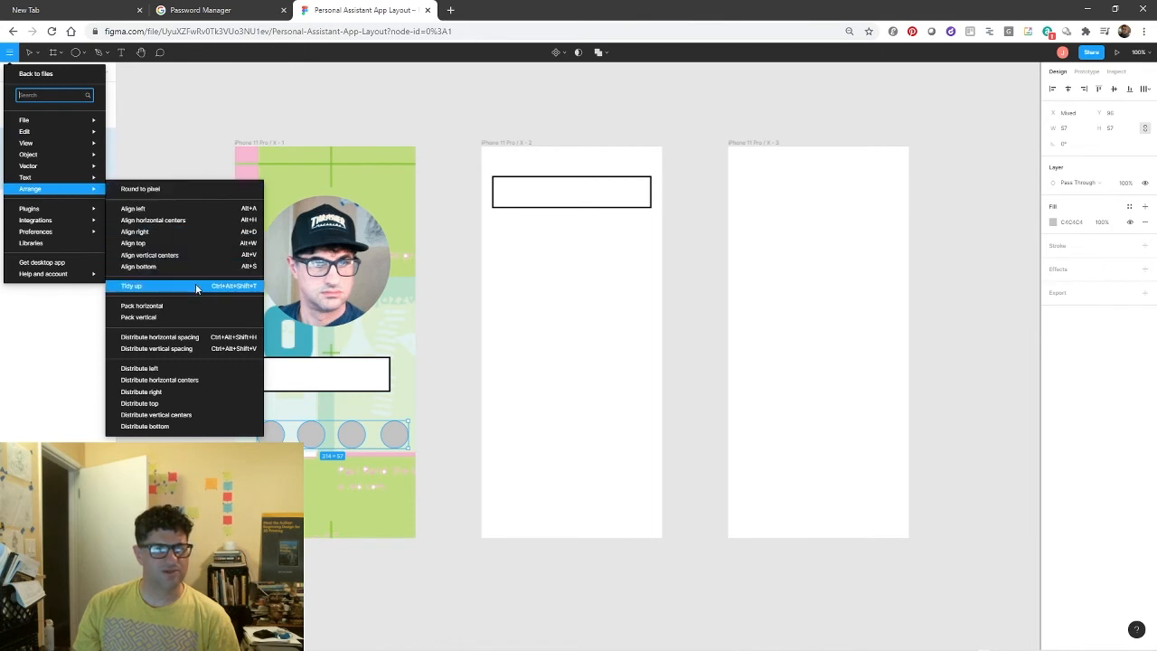
click(195, 287)
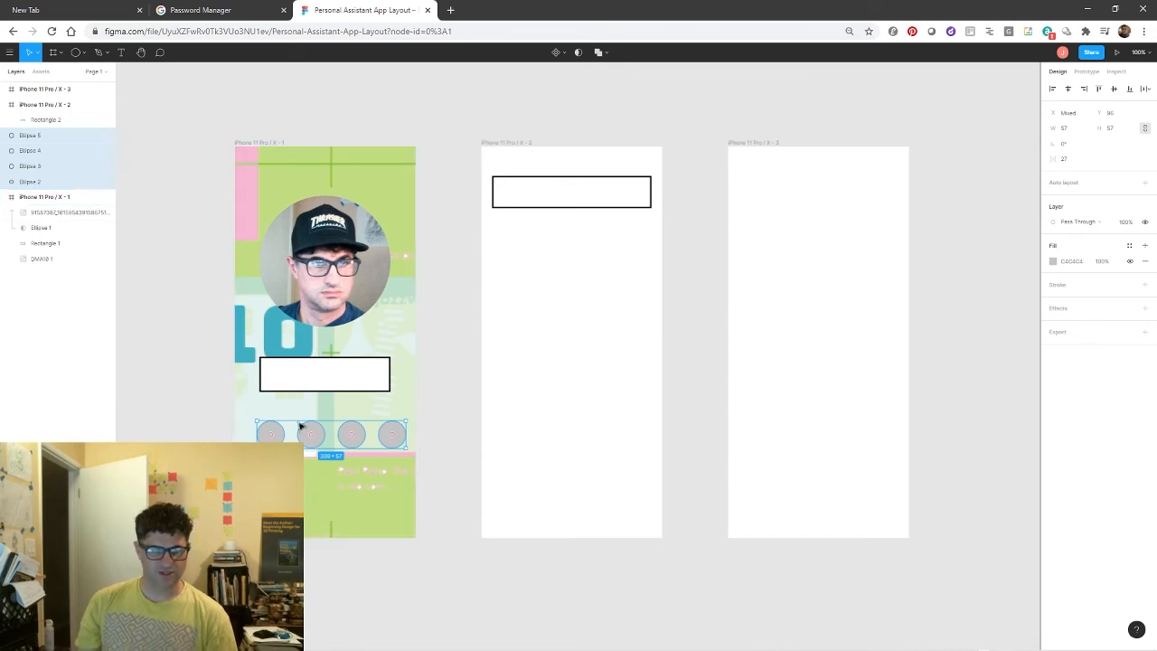
Group the four circles and shift the group slightly down and left to about X -624, Y 115
click(11, 54)
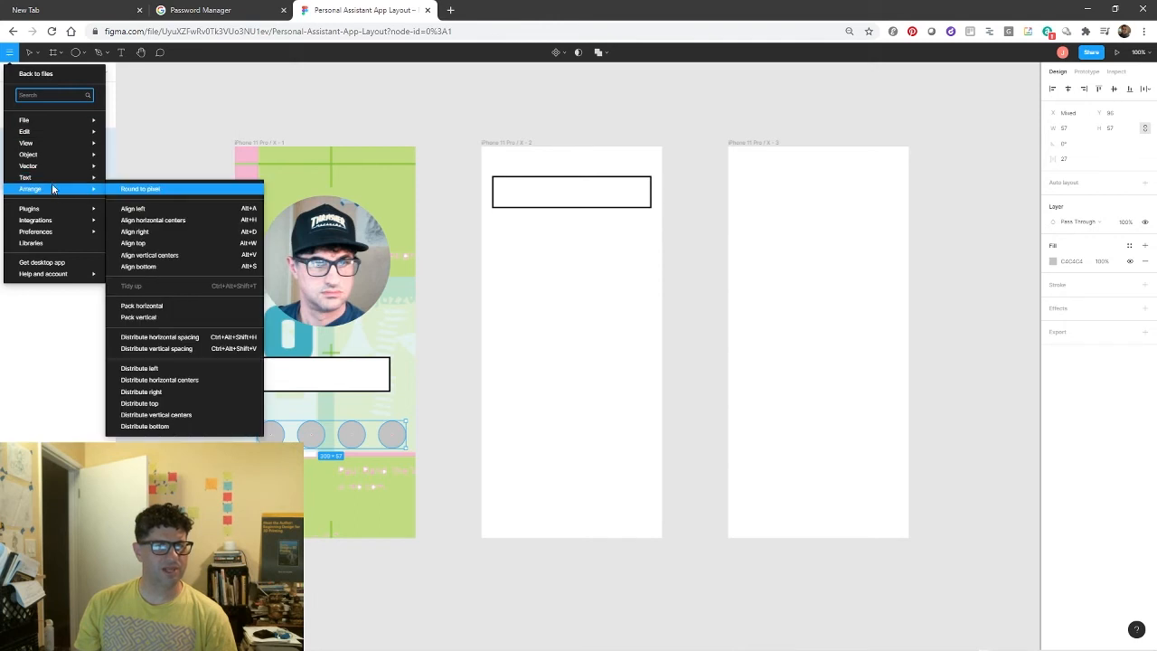
mouse_move(55, 159)
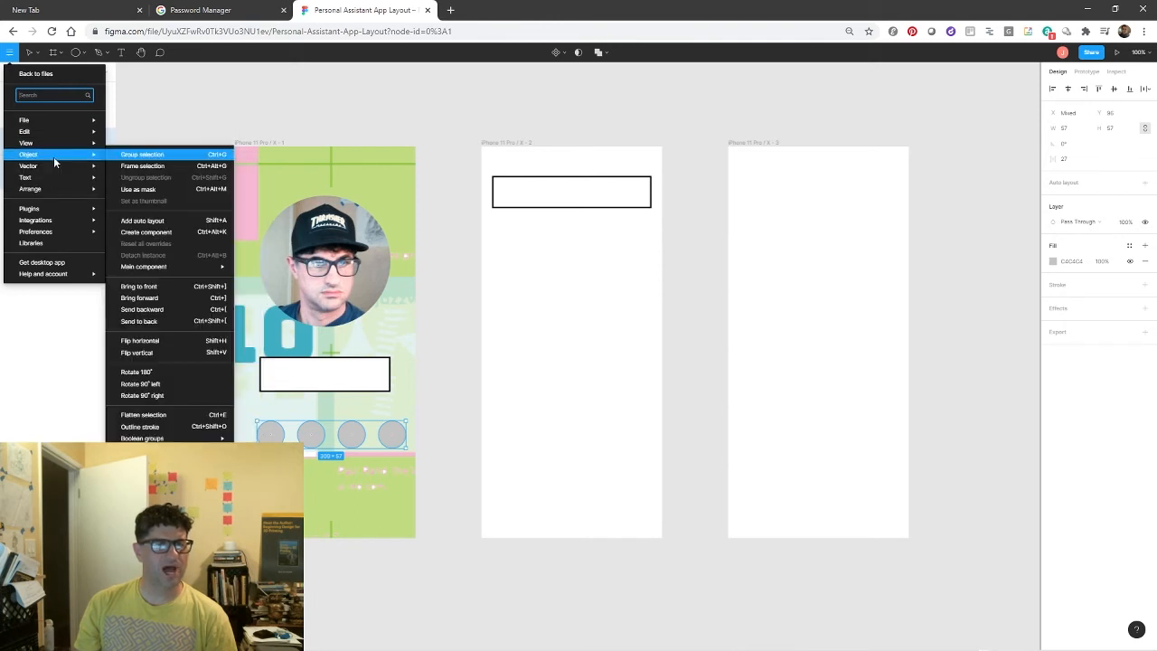
click(142, 155)
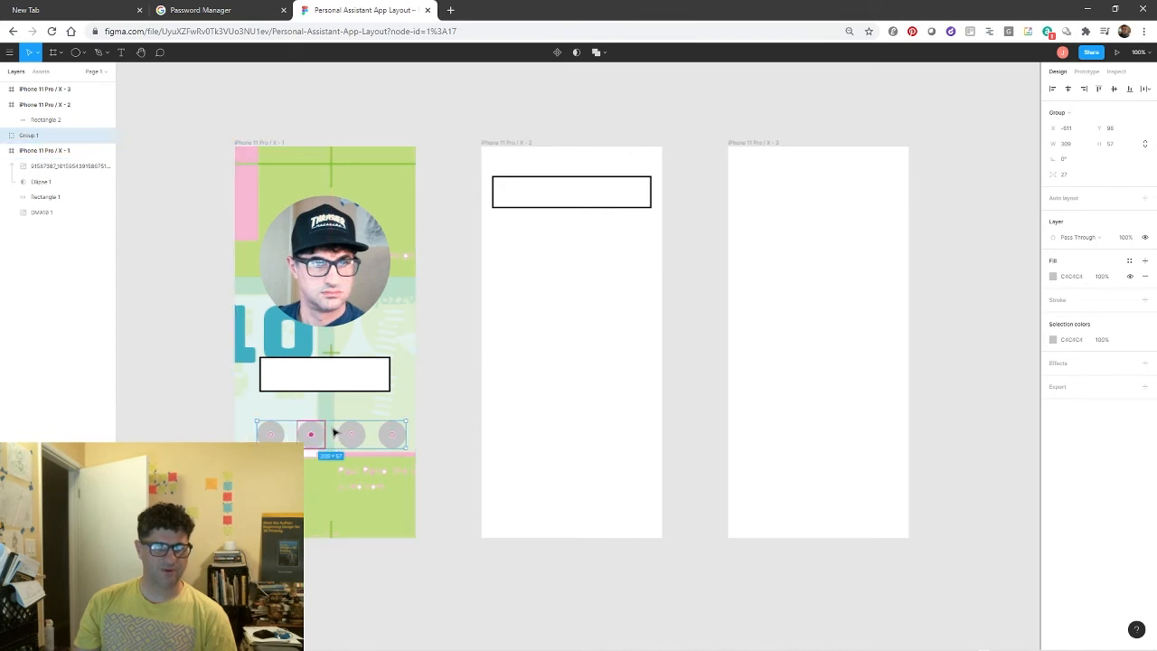
drag(332, 428, 326, 440)
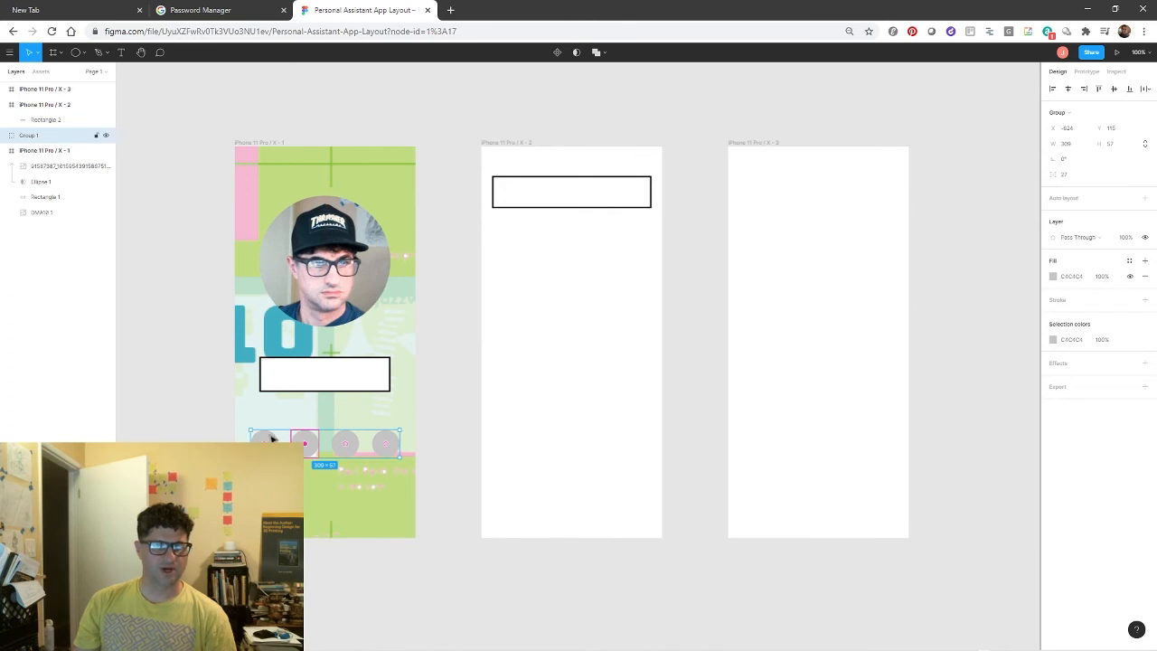
Paste the copied white fill and black inside stroke properties onto the circle group
right_click(265, 441)
mouse_move(328, 643)
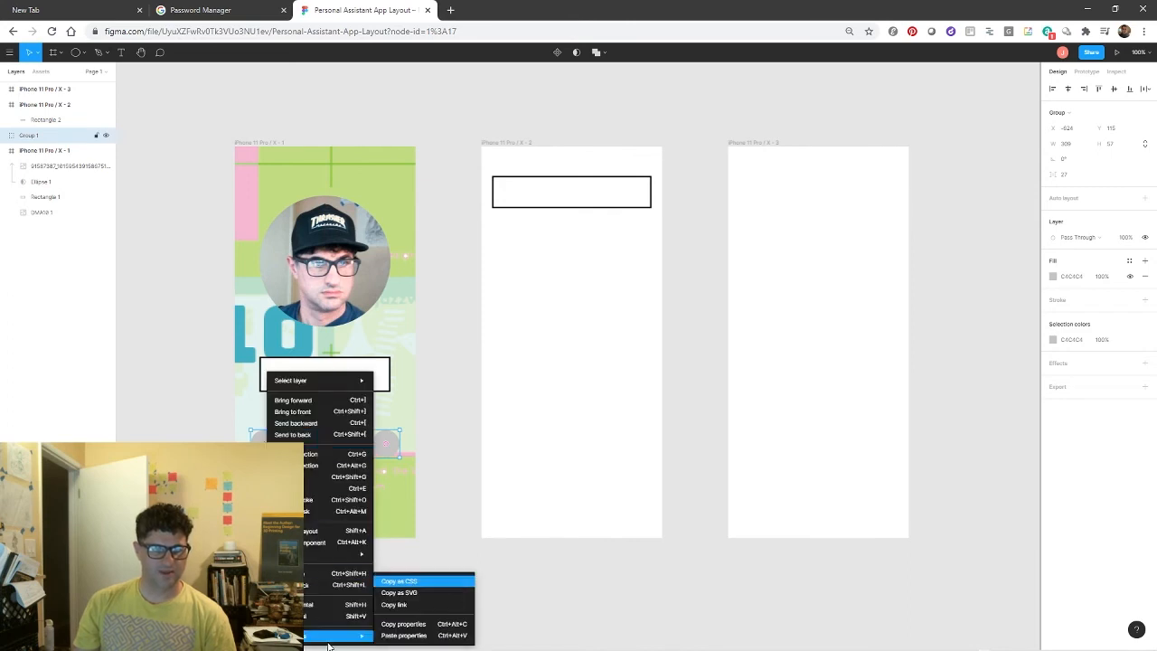
click(393, 635)
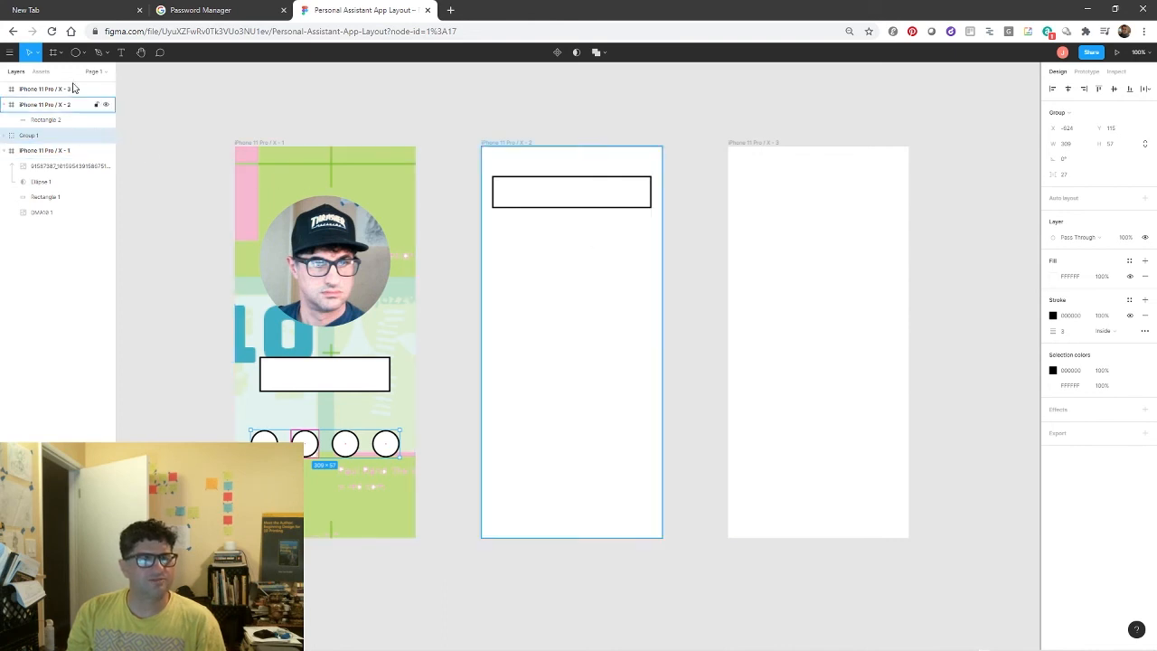
Draw a rectangle about 145 × 190 below the second frame's outlined rectangle and duplicate it alongside to form a pair
click(84, 53)
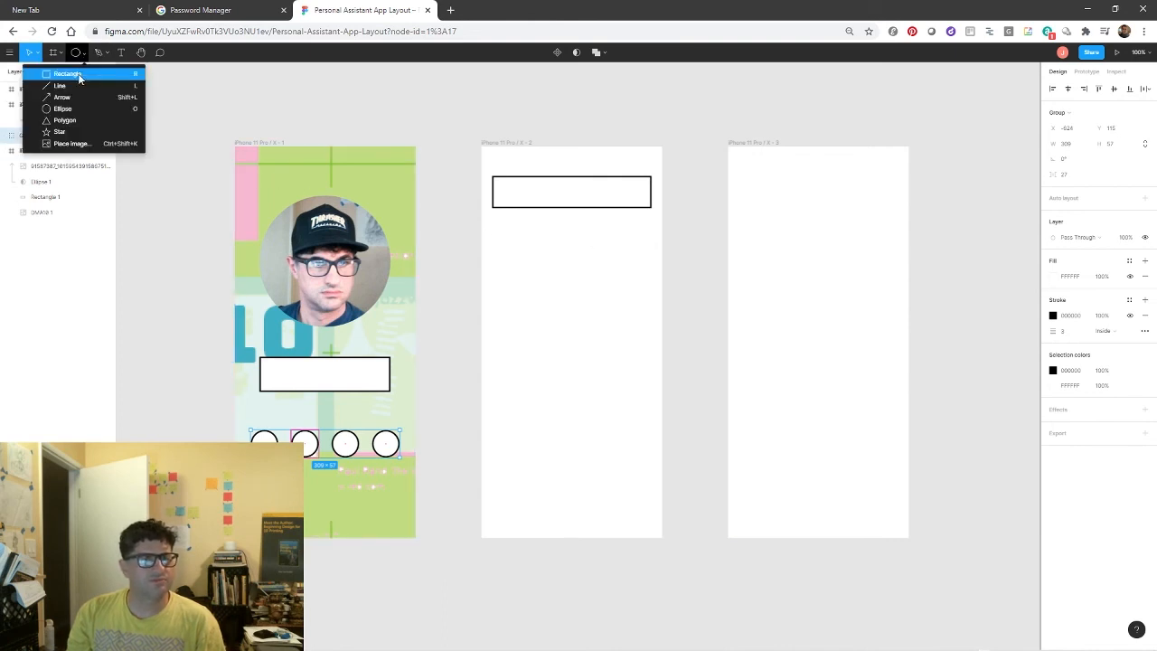
click(54, 77)
mouse_move(495, 227)
mouse_down()
mouse_move(542, 331)
mouse_move(566, 334)
mouse_move(565, 319)
mouse_up()
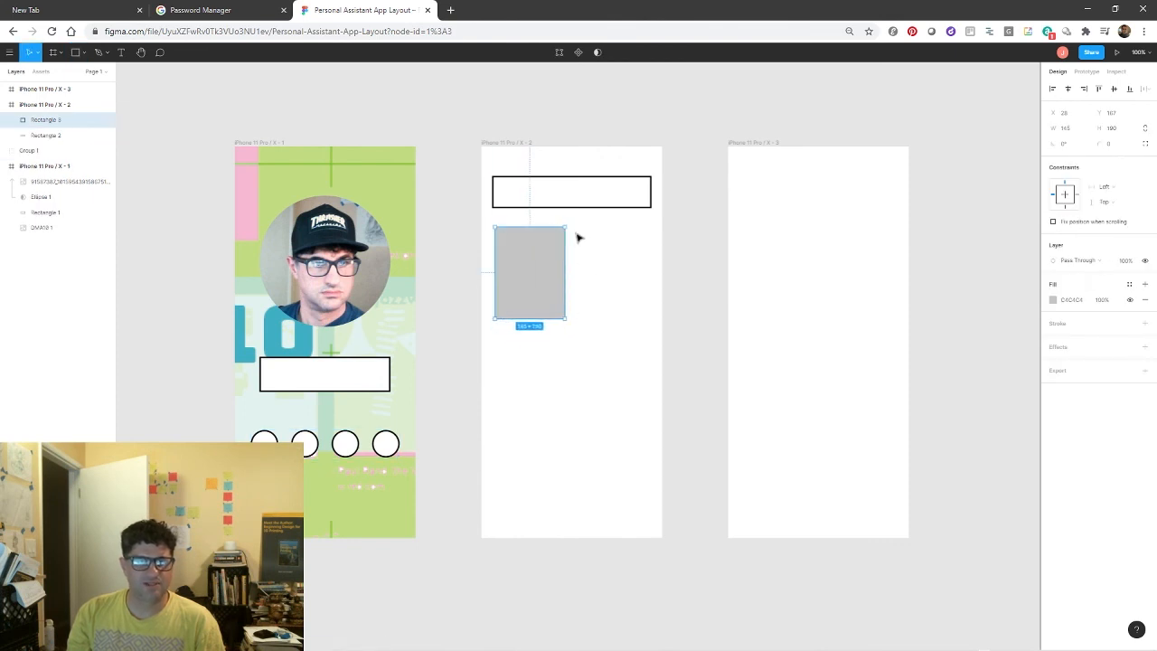
drag(524, 284, 608, 284)
alt+click(544, 292)
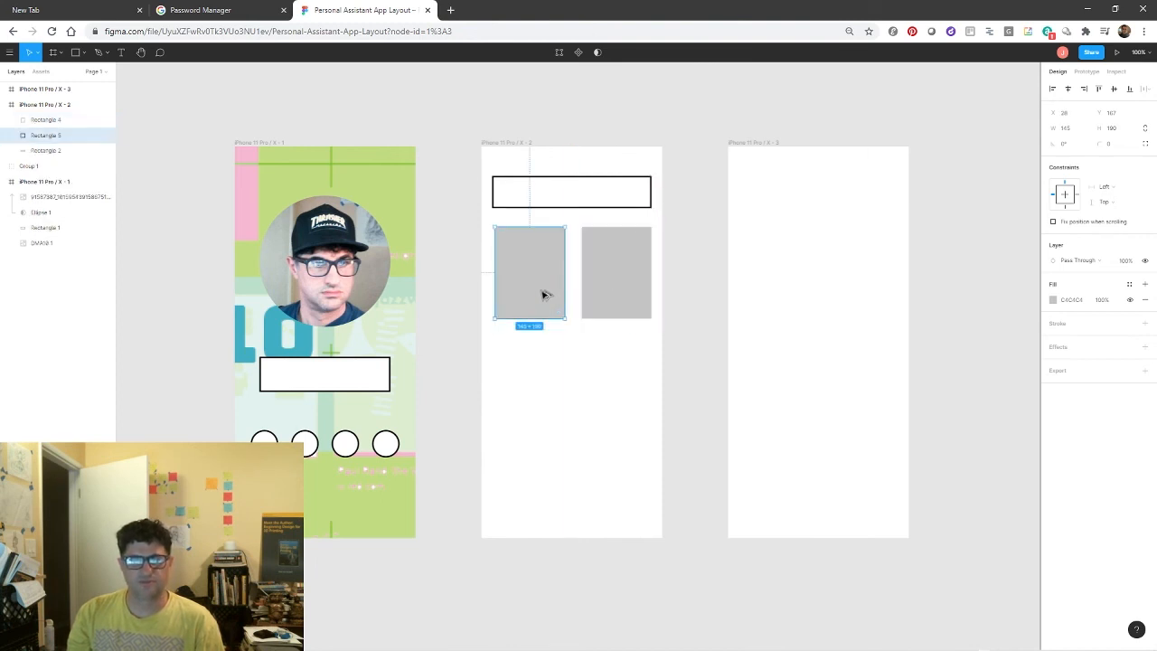
shift+click(586, 292)
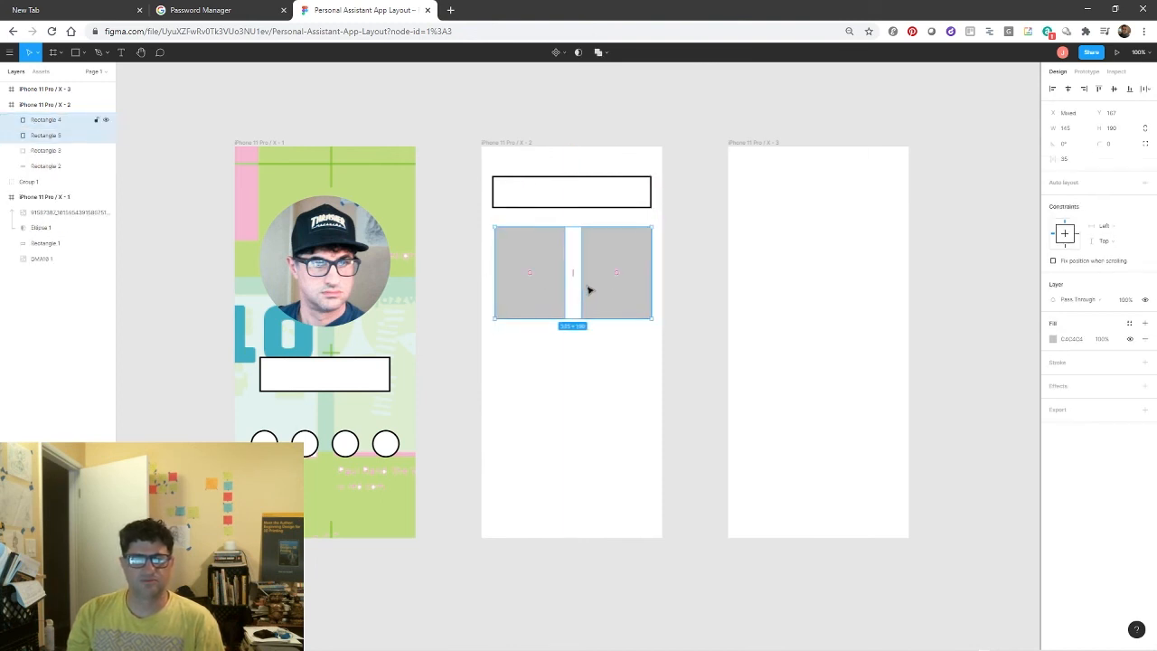
Copy the second frame's outlined rectangle to the same place on the third frame and draw a rectangle about 321 × 390 beneath it
click(572, 200)
drag(560, 197, 810, 206)
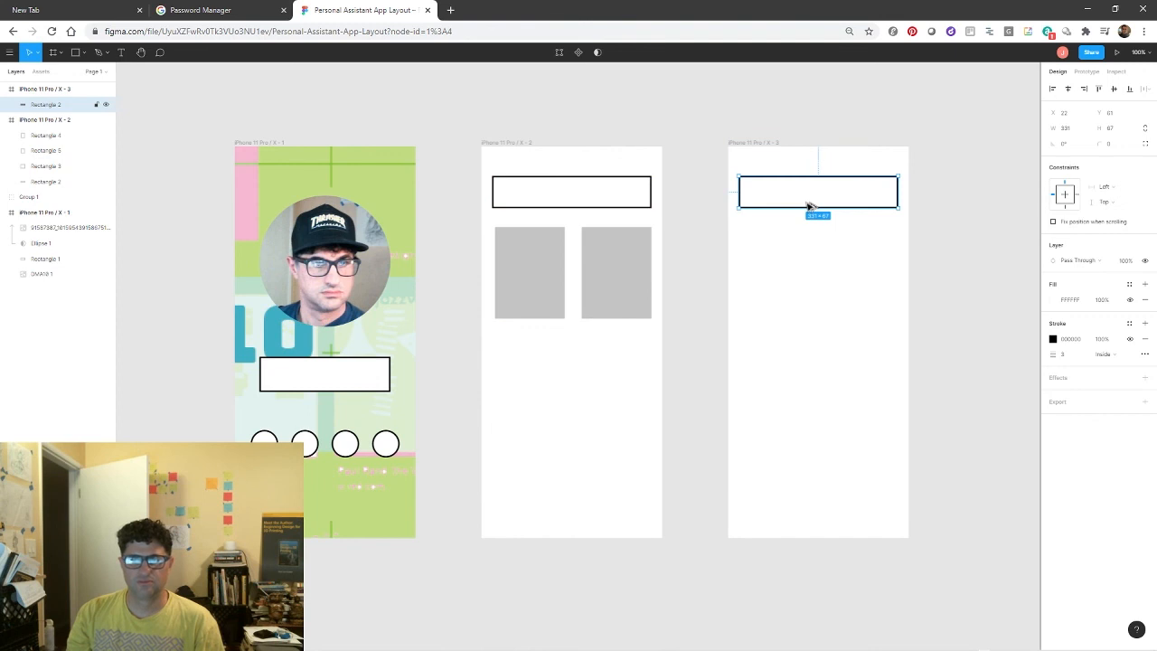
click(78, 52)
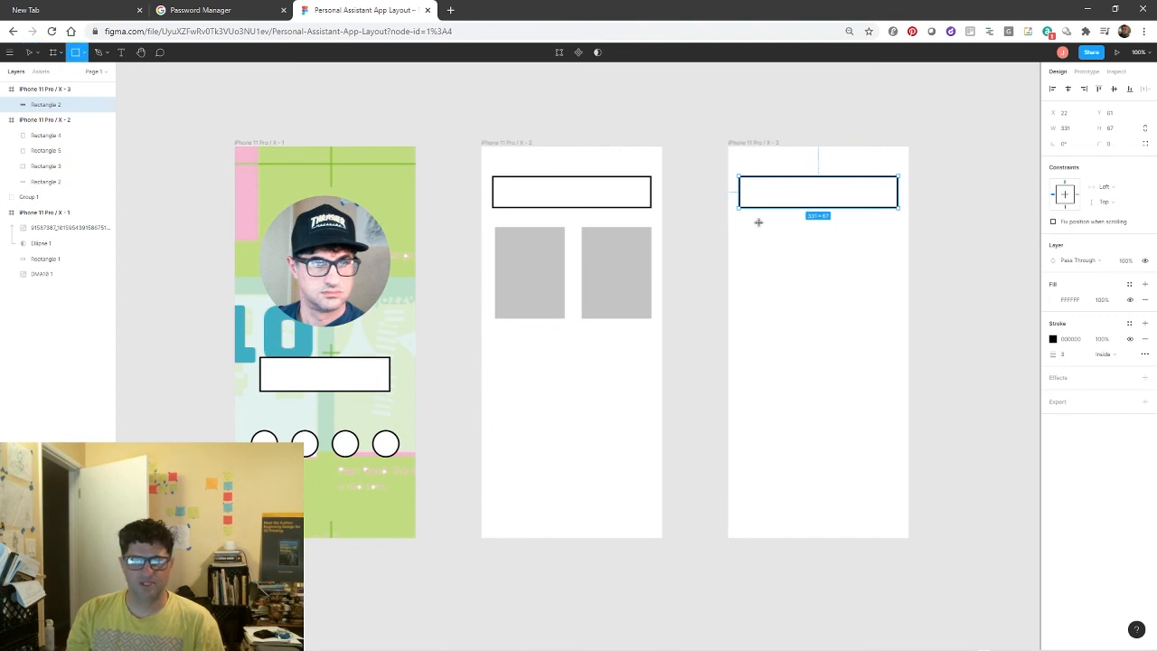
drag(738, 224, 897, 417)
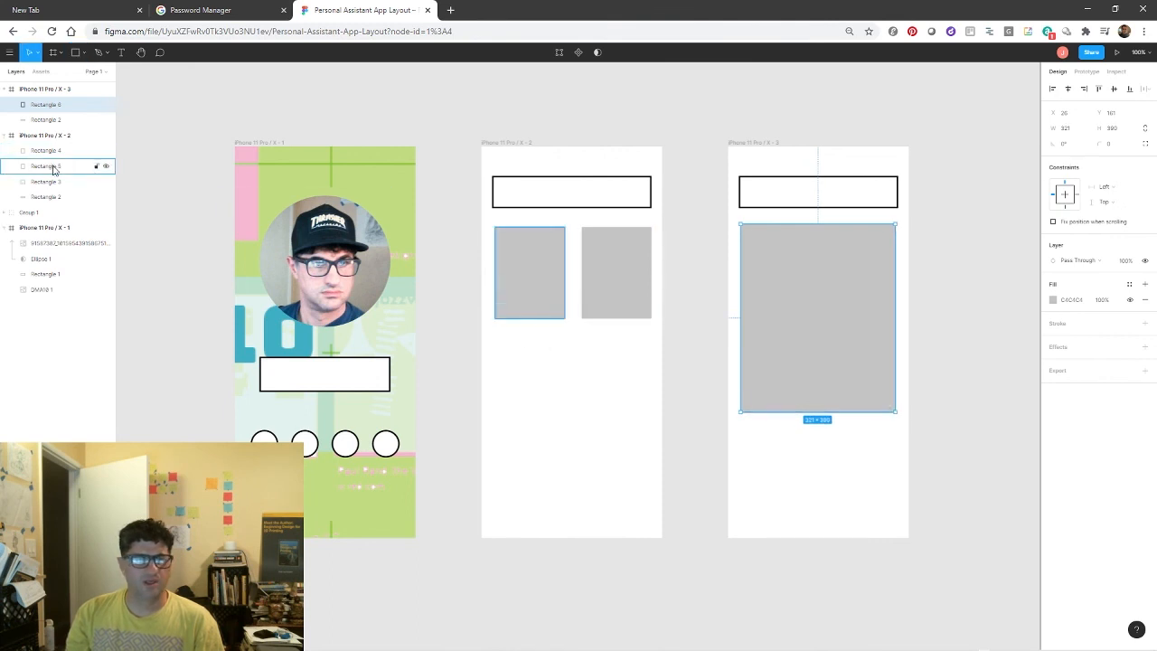
Draw a rectangle about 306 × 366 below the second frame's pair and one about 315 × 197 at the bottom of the third frame
click(76, 51)
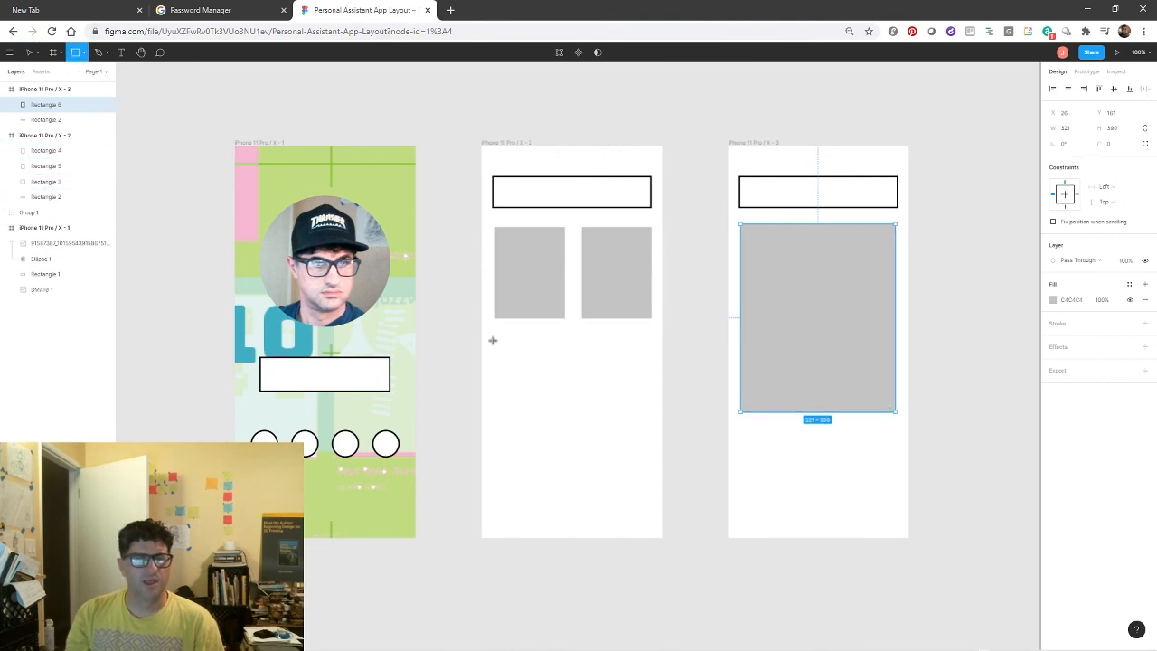
mouse_move(498, 342)
mouse_down()
mouse_move(607, 503)
mouse_move(647, 523)
mouse_up()
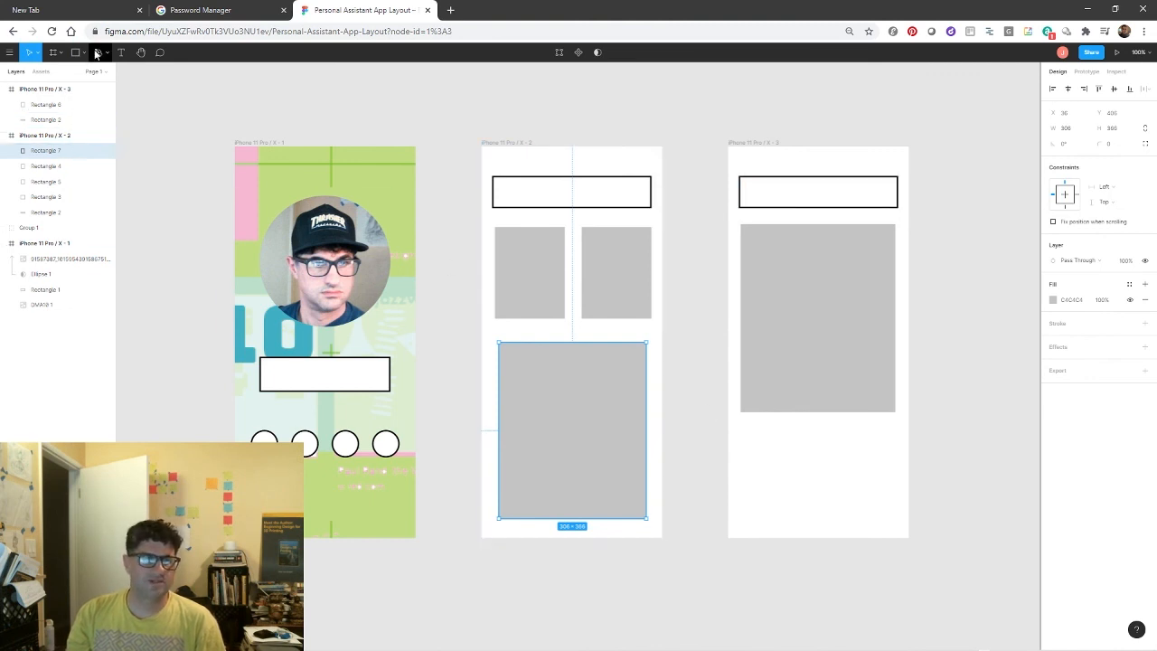
click(82, 54)
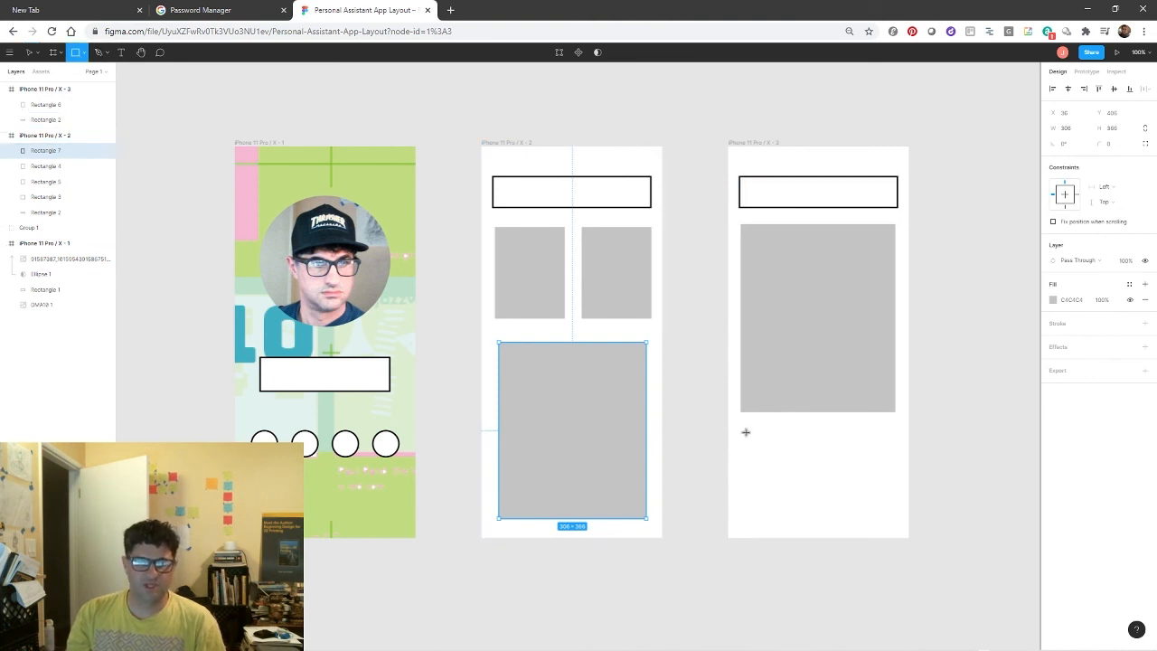
mouse_move(744, 432)
mouse_down()
mouse_move(897, 530)
mouse_move(868, 509)
mouse_up()
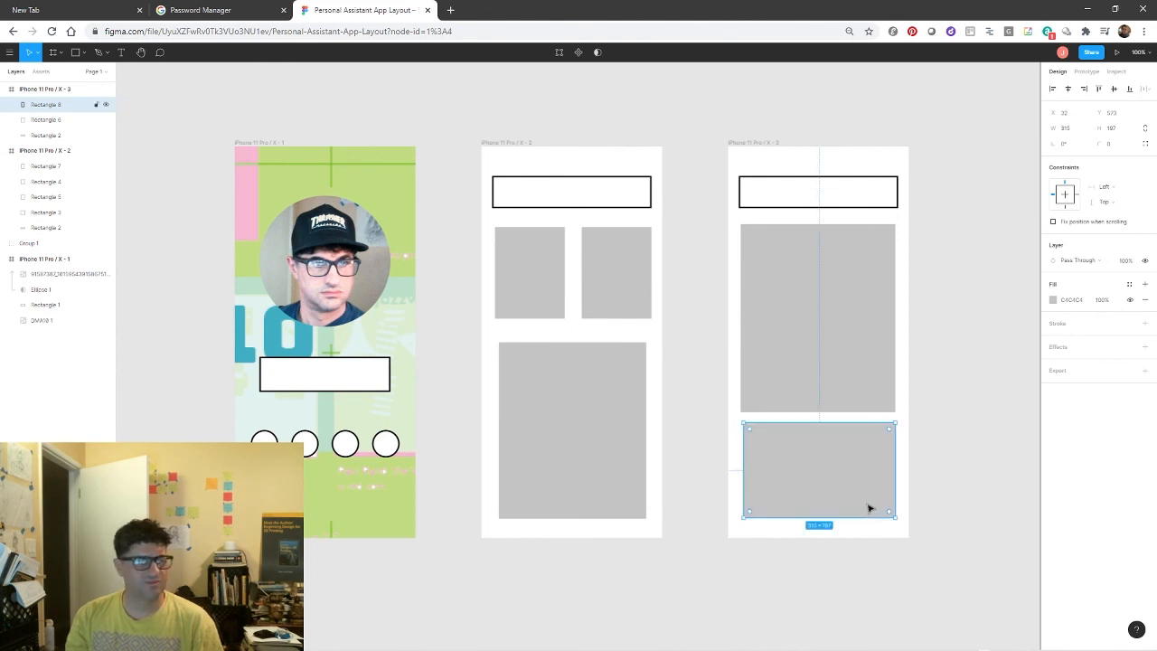